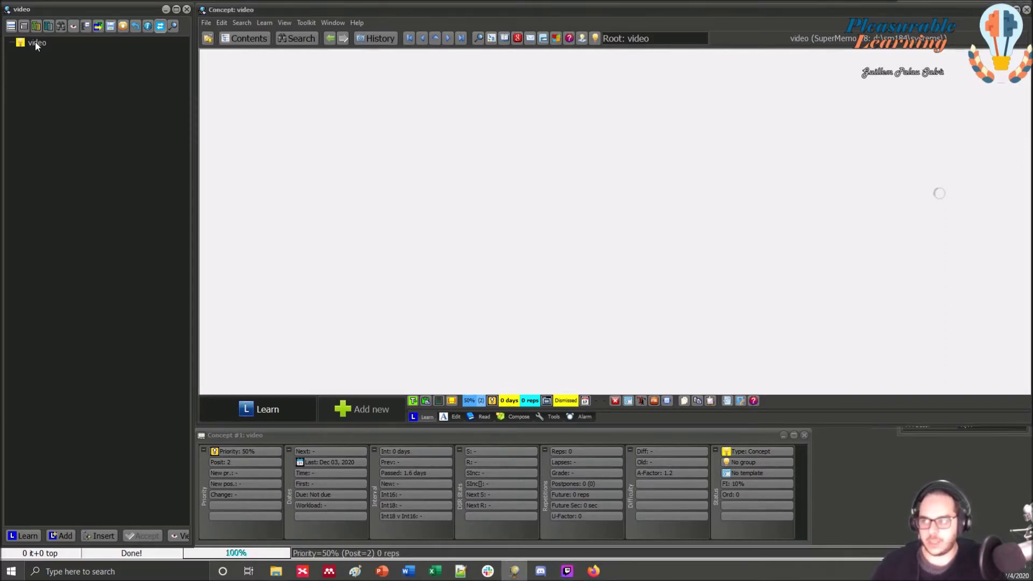
# - Look at the Video template's layout in the template registry and close the registry
pyautogui.click(240, 24)
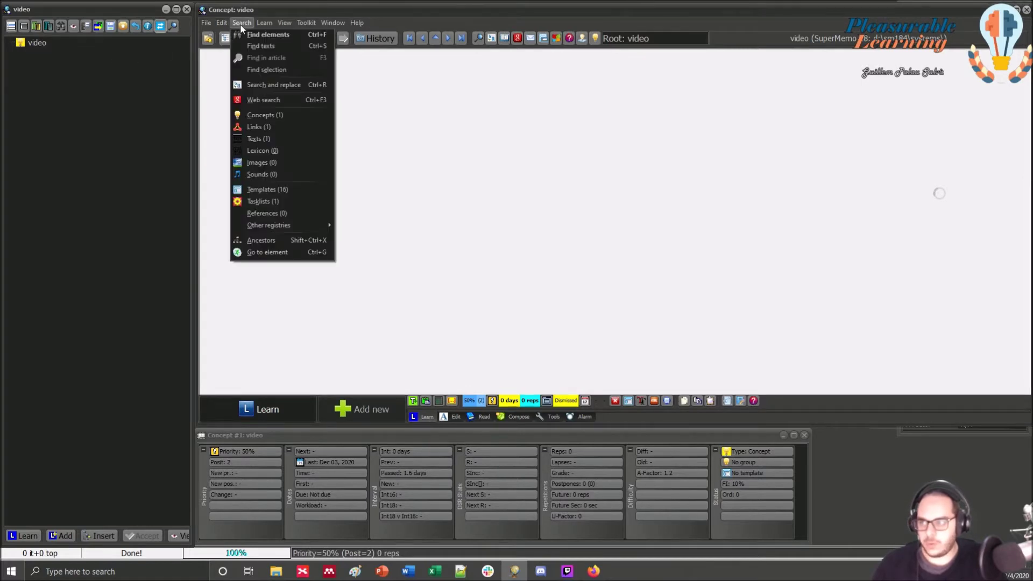
pyautogui.click(268, 190)
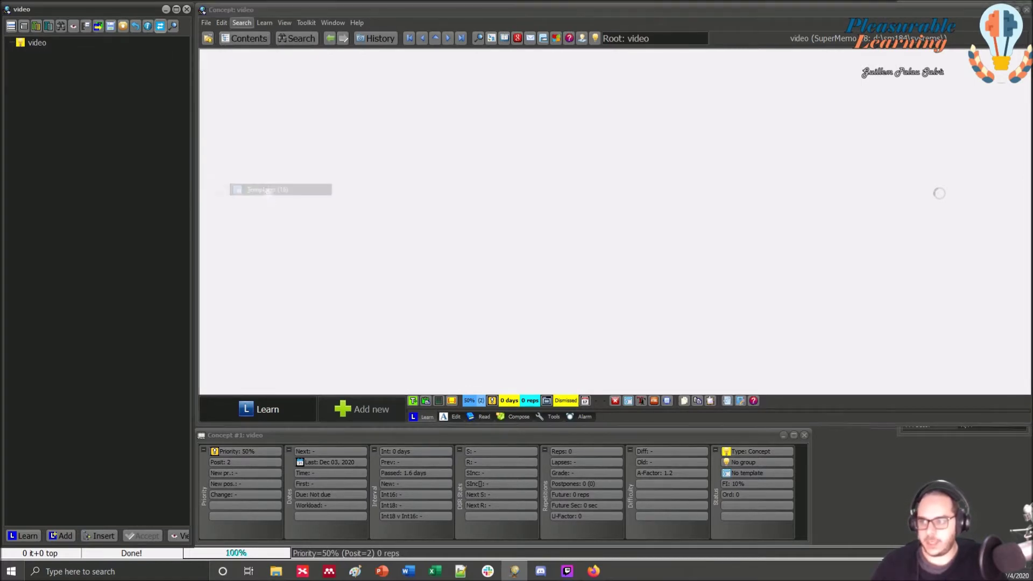
pyautogui.click(177, 285)
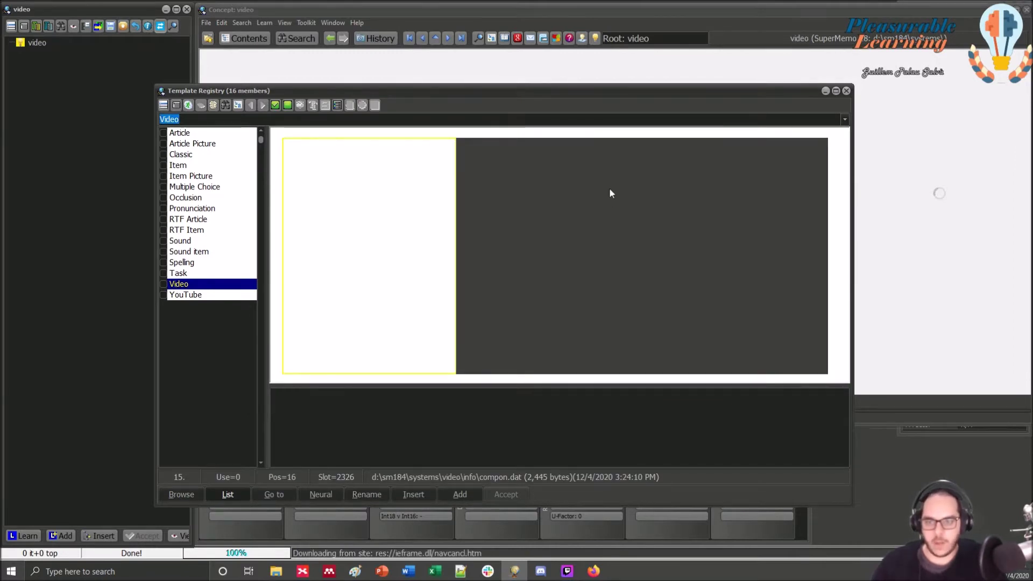
pyautogui.click(342, 158)
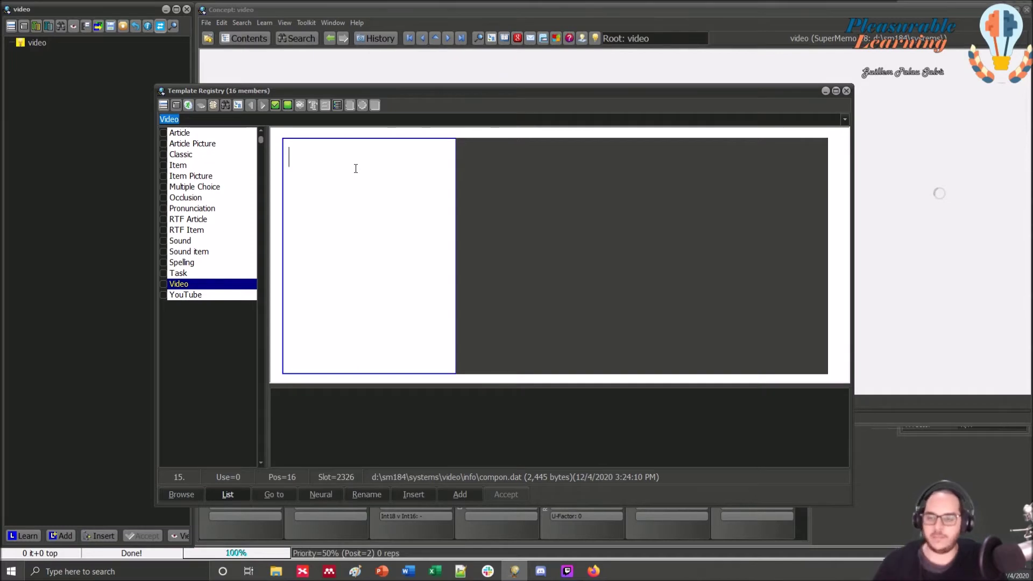
pyautogui.click(845, 91)
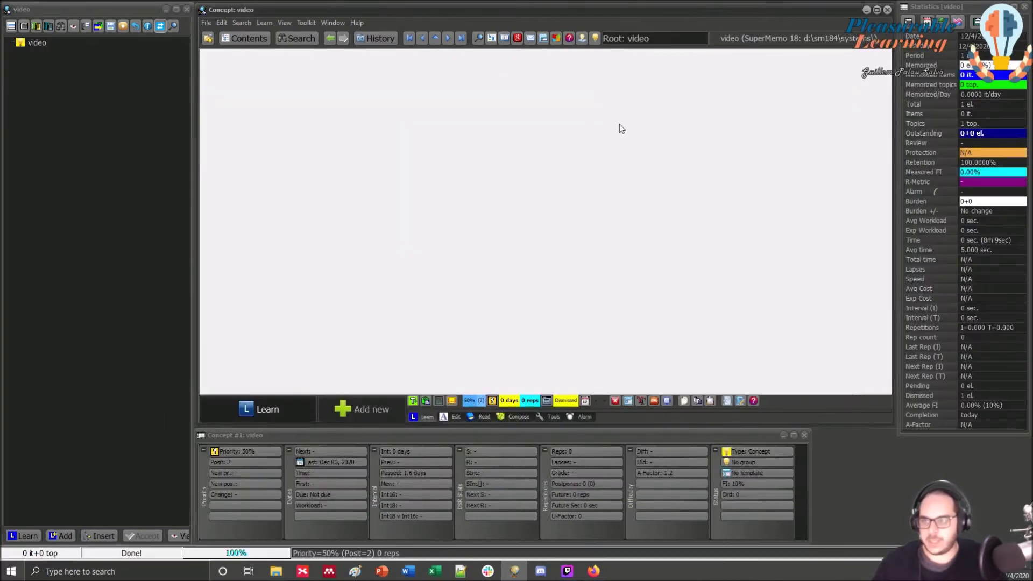
pyautogui.click(206, 22)
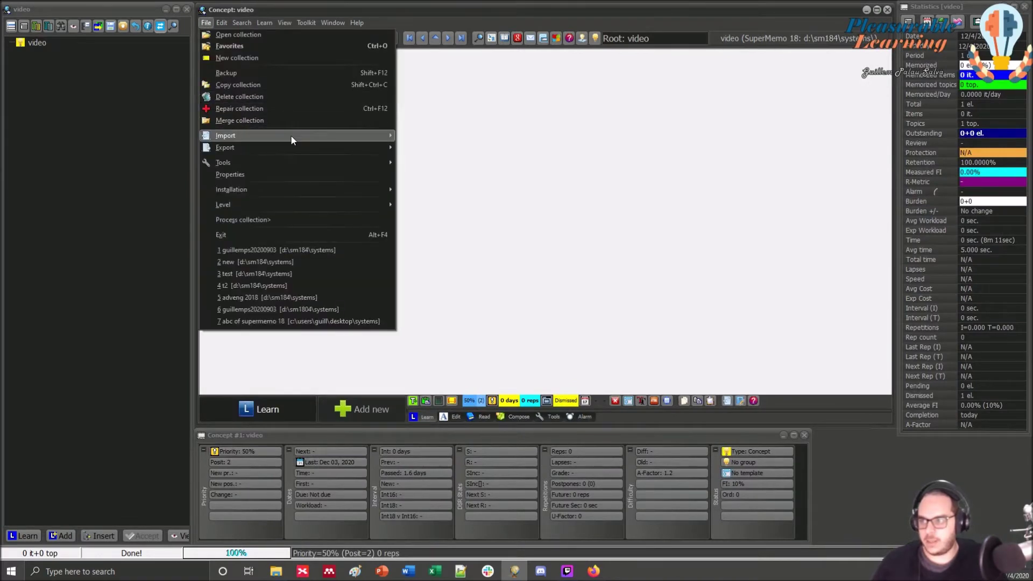
pyautogui.moveTo(323, 135)
pyautogui.click(424, 141)
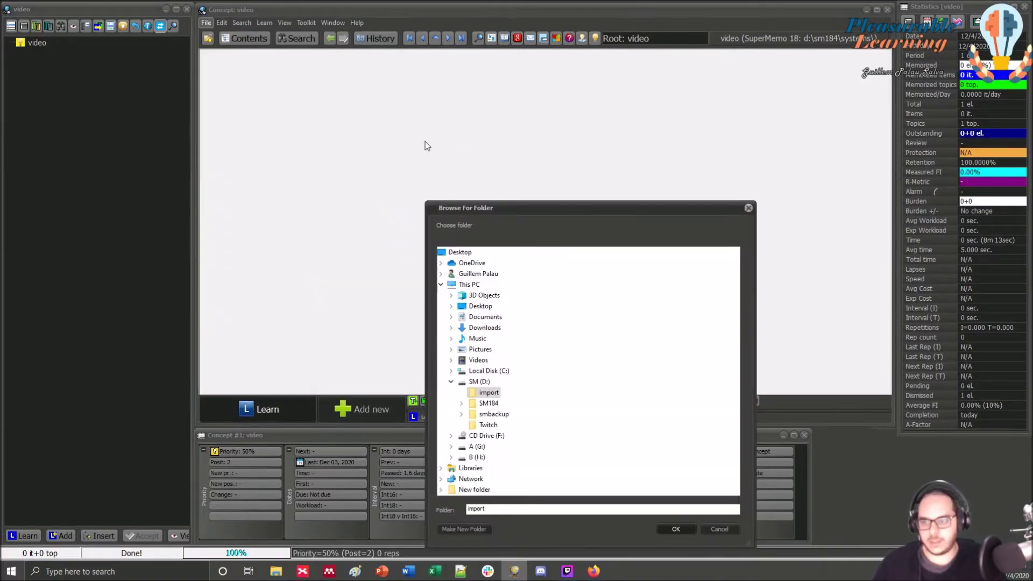
pyautogui.moveTo(601, 209); pyautogui.dragTo(486, 91)
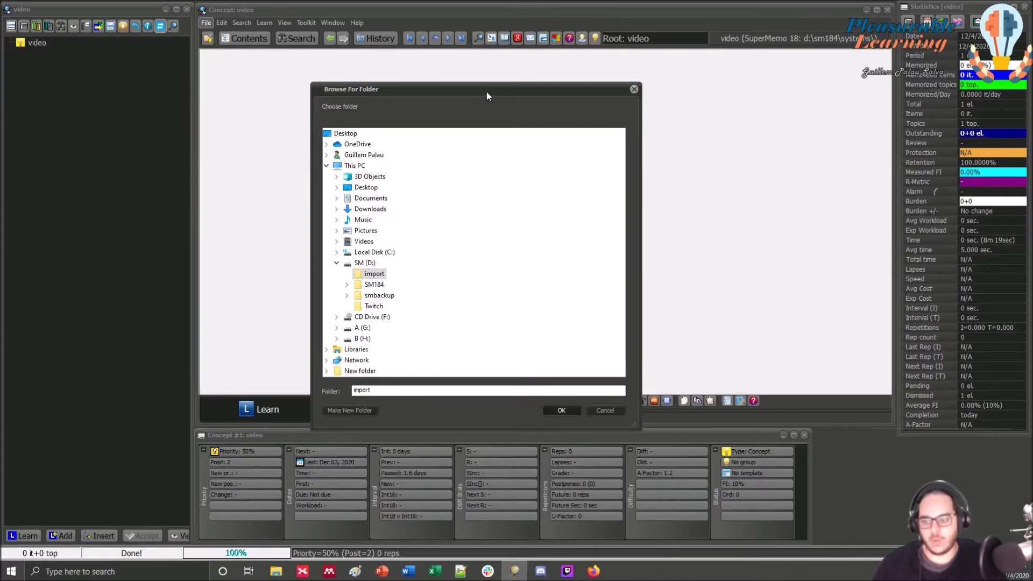
# - Switch to File Explorer, play SM18_00.mp4 from drive D: in VLC, and close the player
pyautogui.click(277, 571)
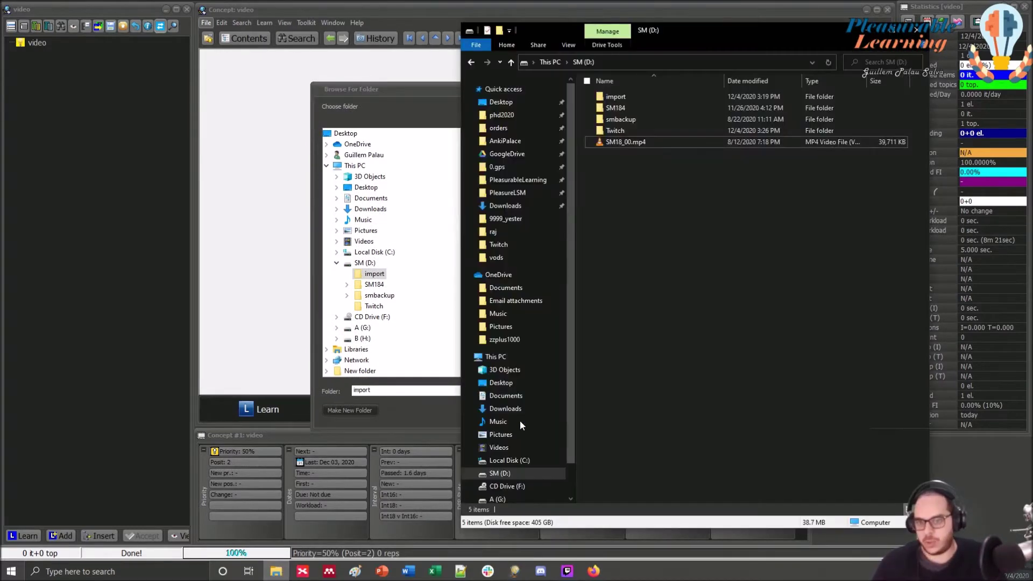
pyautogui.click(630, 143)
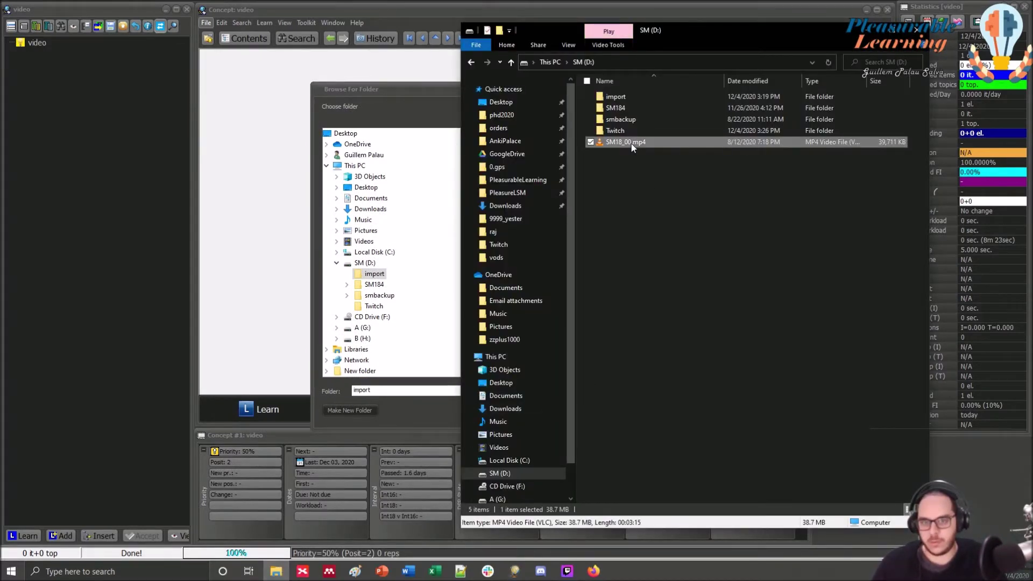
pyautogui.doubleClick(632, 144)
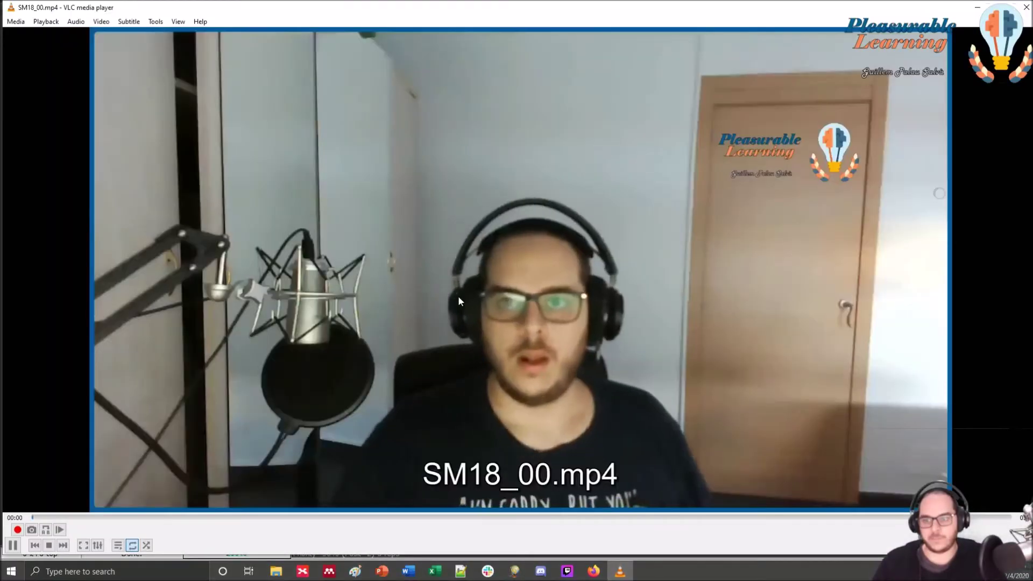
pyautogui.hotkey('ctrl', 'q')
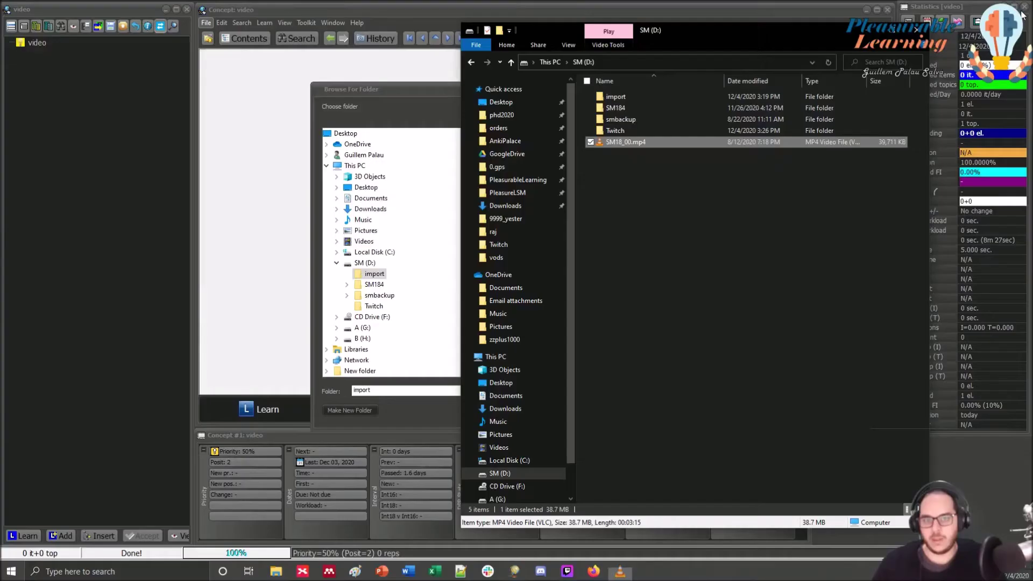
pyautogui.click(764, 320)
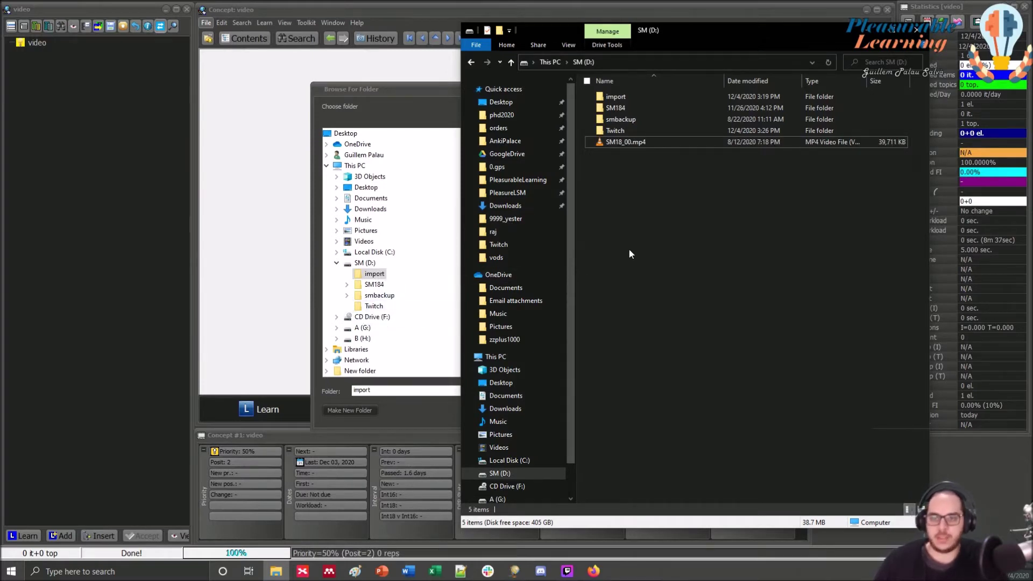
# - Move SM18_00.mp4 into the import folder on drive D:, replacing the existing file, and open that folder
pyautogui.click(620, 143)
pyautogui.moveTo(620, 143); pyautogui.dragTo(616, 97)
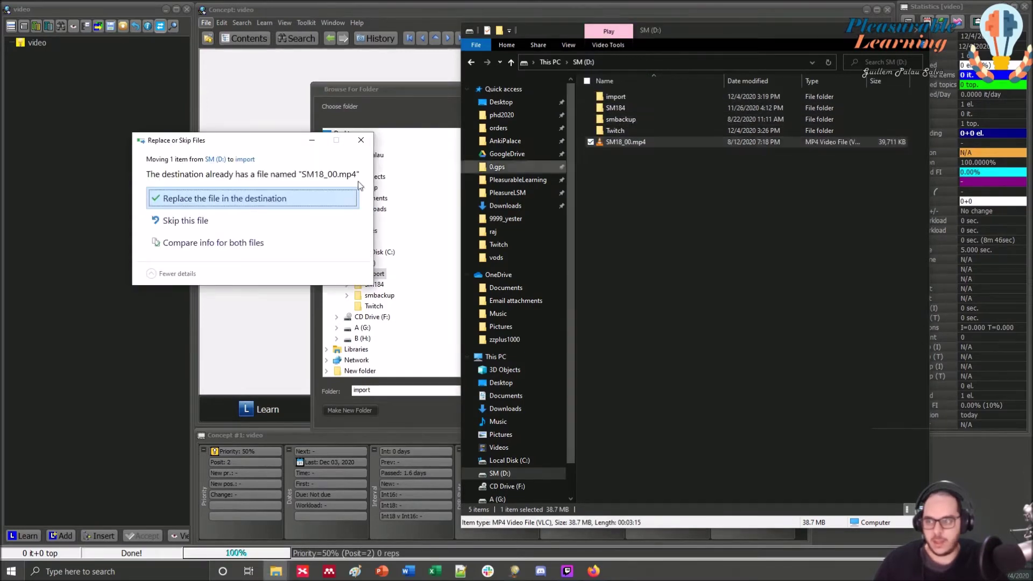
pyautogui.click(259, 197)
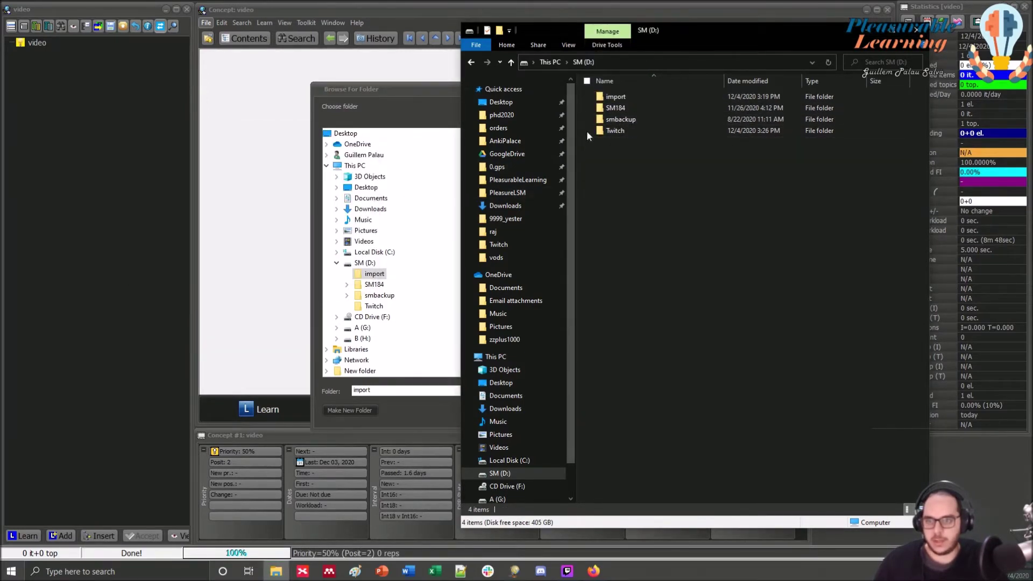
pyautogui.doubleClick(612, 97)
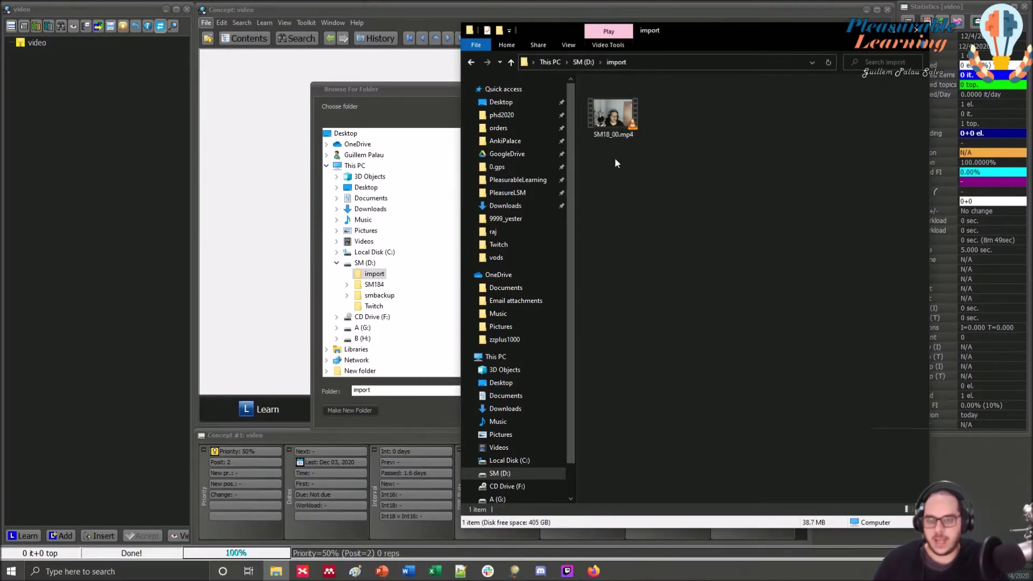
# - View the contents of the SM184 folder on drive D: and minimize File Explorer
pyautogui.click(511, 62)
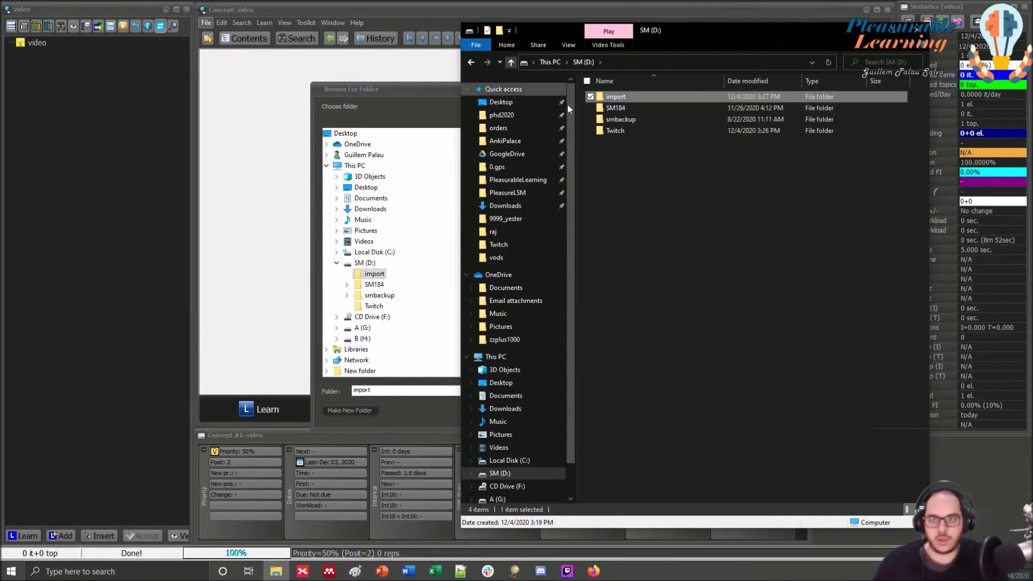
pyautogui.doubleClick(616, 109)
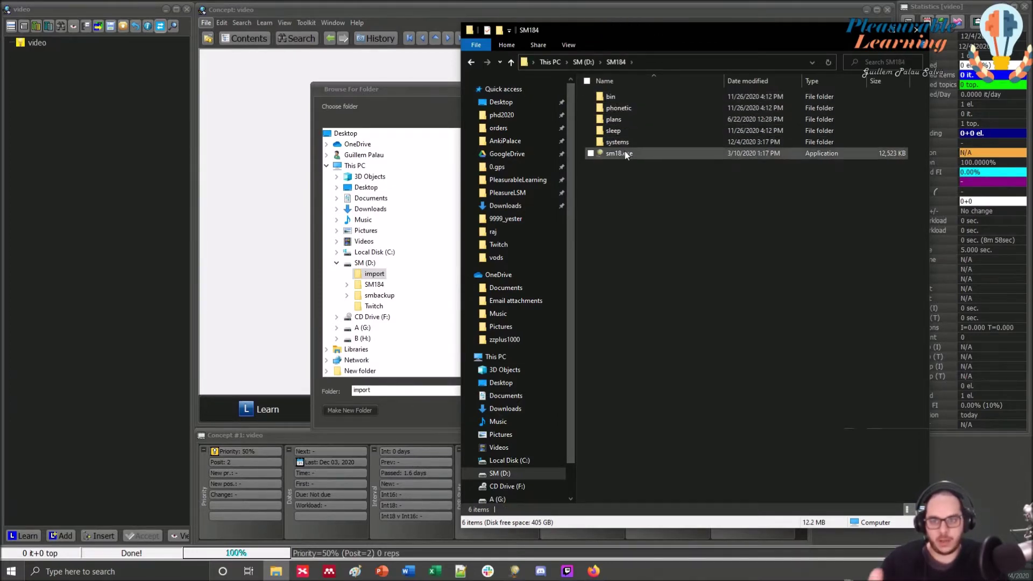
pyautogui.click(511, 62)
pyautogui.click(862, 32)
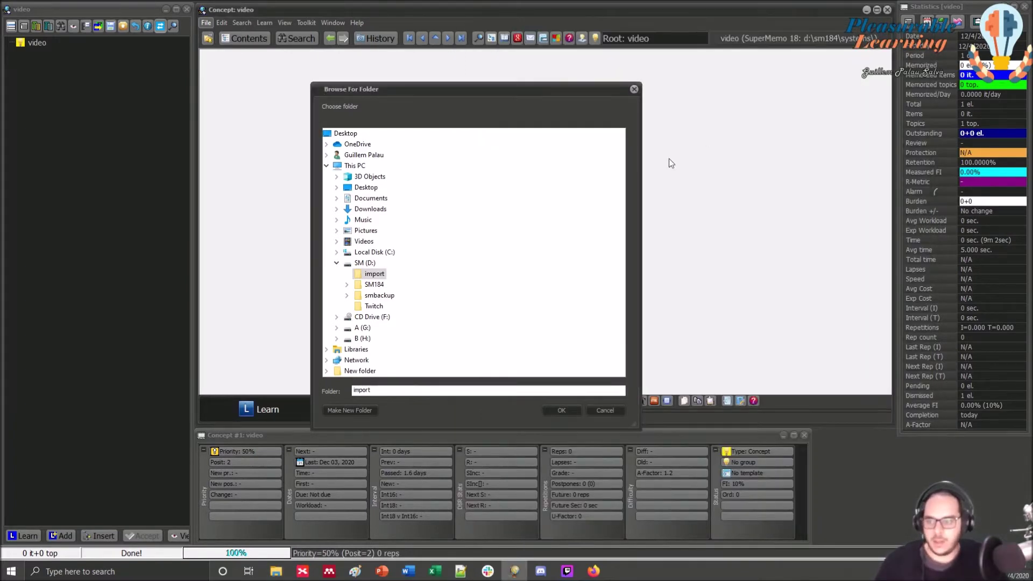
pyautogui.press('Down')
pyautogui.press('Right')
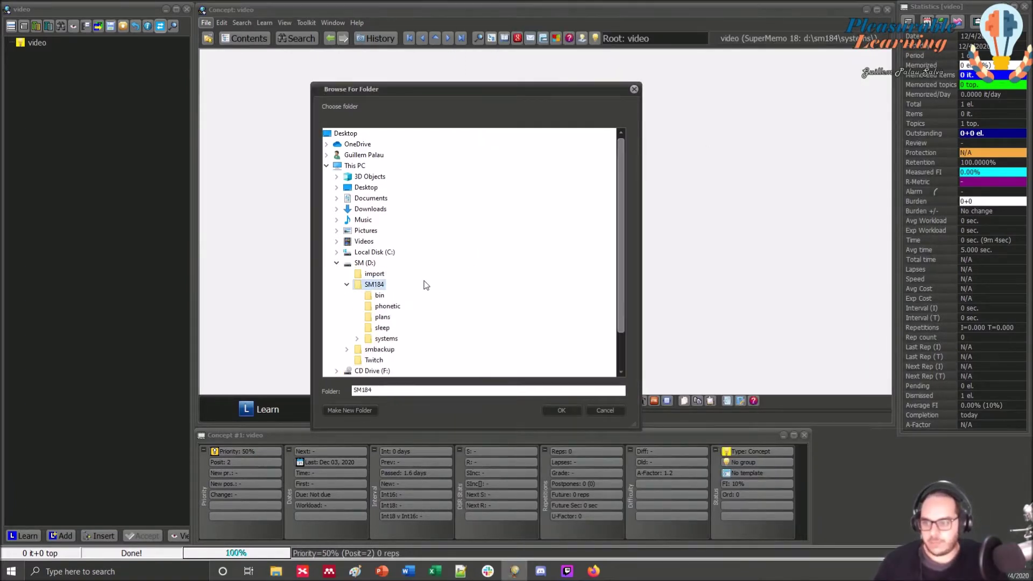
pyautogui.click(349, 285)
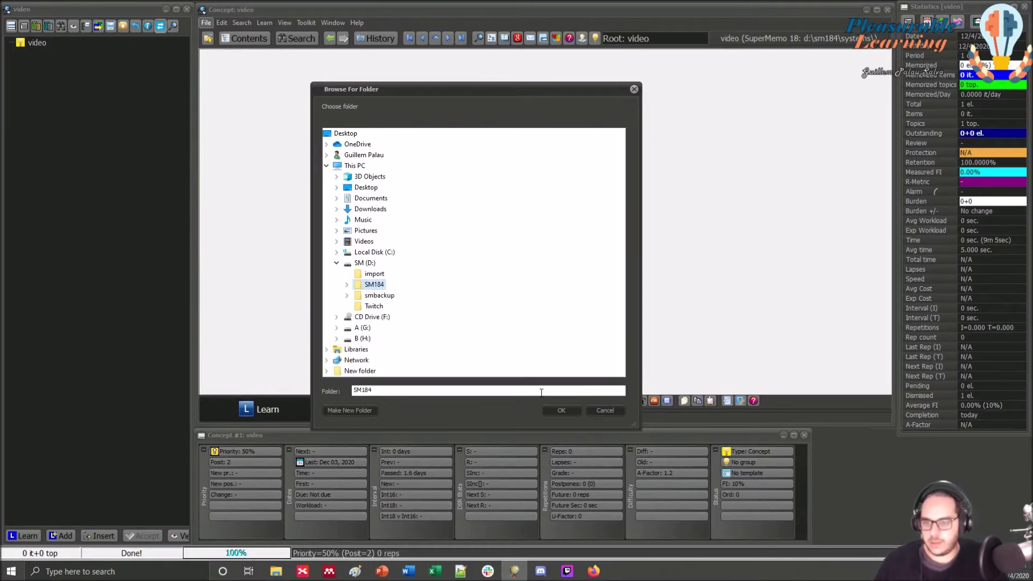
pyautogui.click(604, 410)
# - Import the entire D:\import folder into the collection with both import options unchecked, and dismiss the error dialog
pyautogui.click(206, 22)
pyautogui.moveTo(251, 135)
pyautogui.click(401, 134)
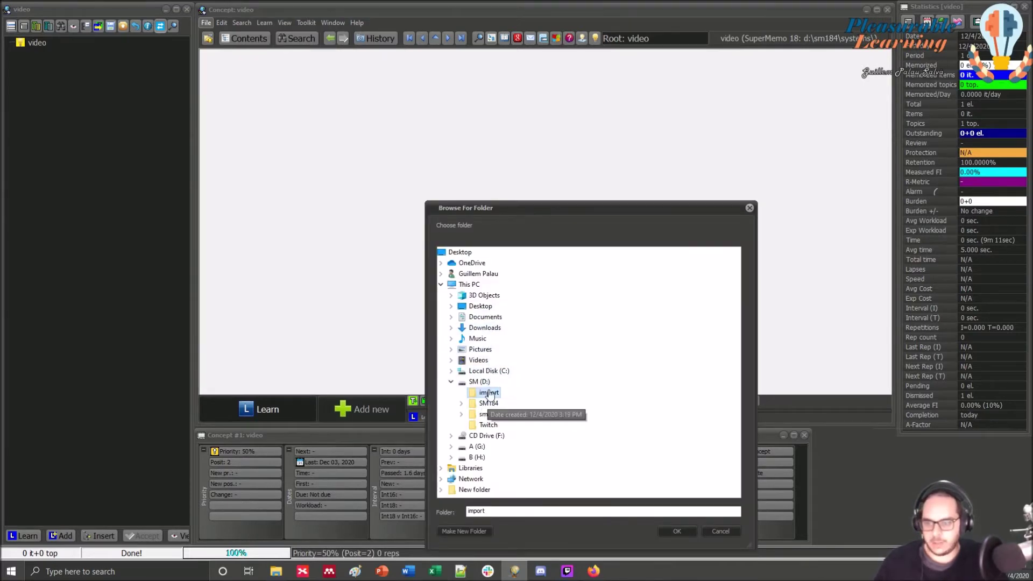
pyautogui.click(685, 531)
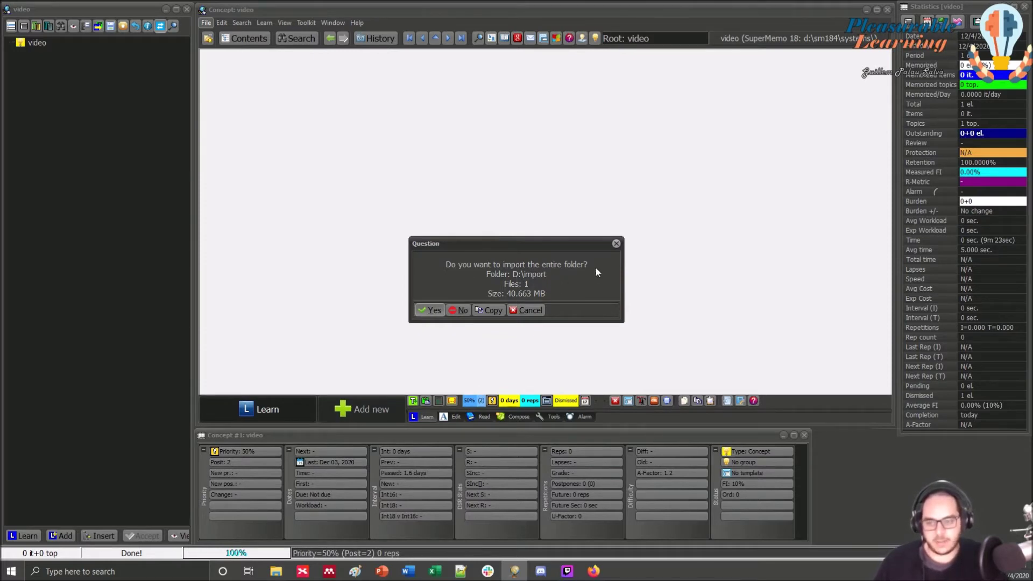
pyautogui.click(430, 311)
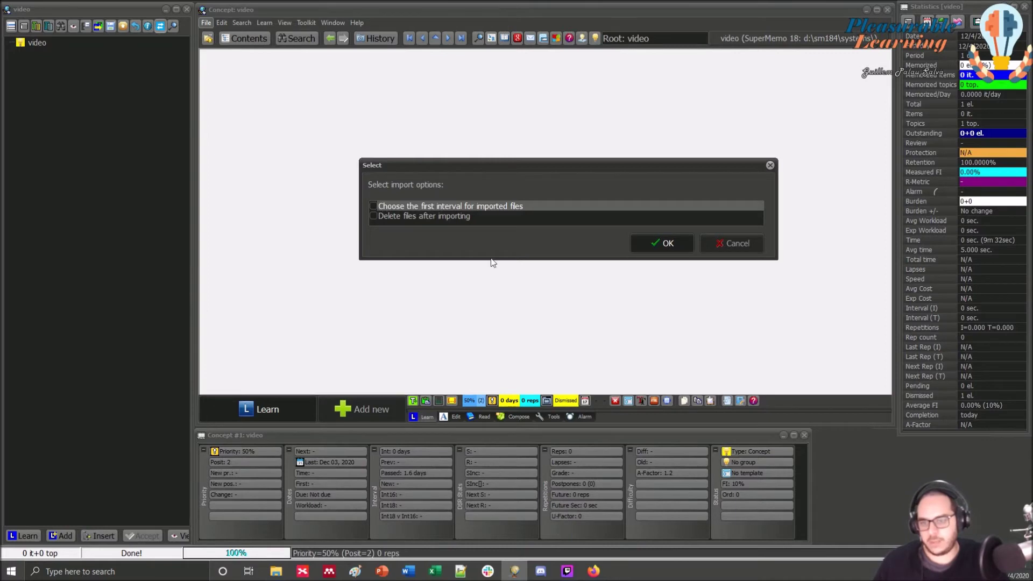
pyautogui.click(651, 241)
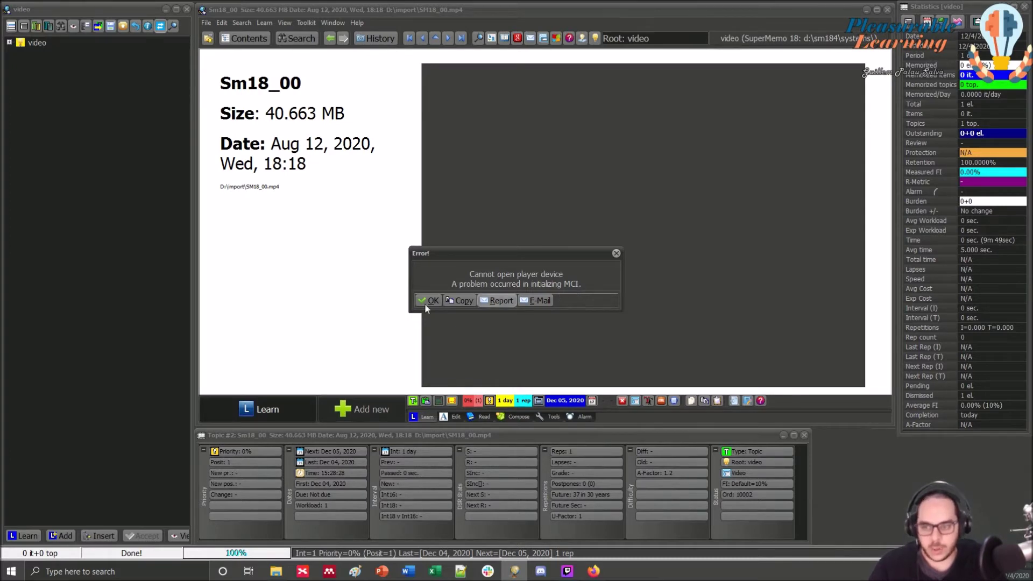
pyautogui.click(616, 253)
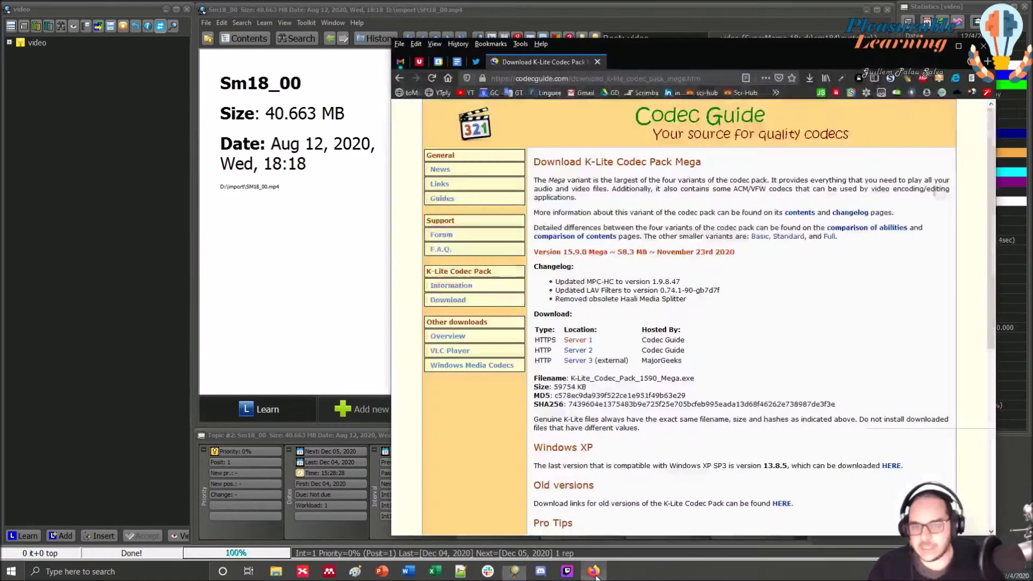
# - Switch to Firefox, review the K-Lite Codec Pack variants, and open the Mega download page
pyautogui.click(594, 571)
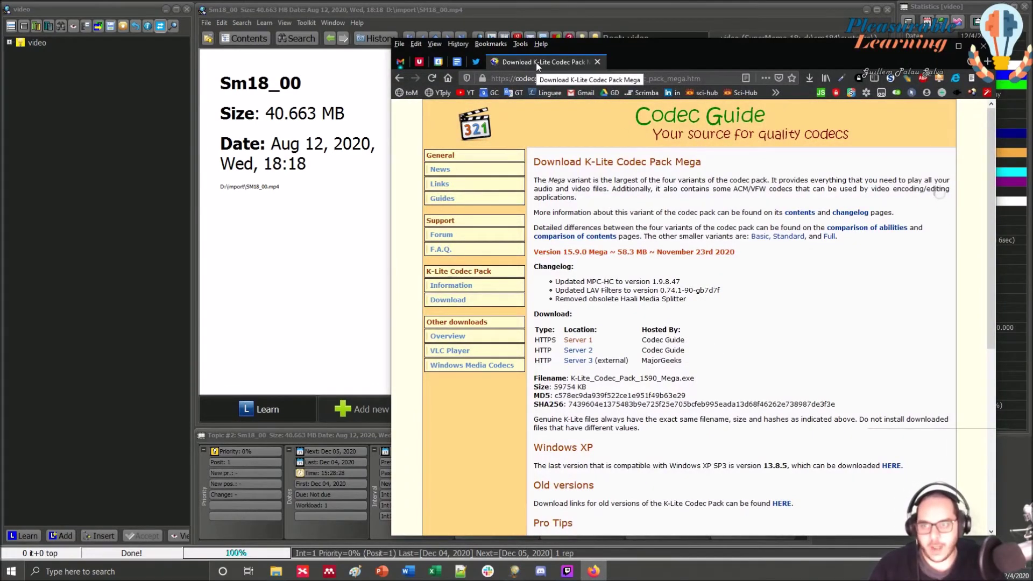
pyautogui.click(398, 78)
pyautogui.scroll(3, 593, 282)
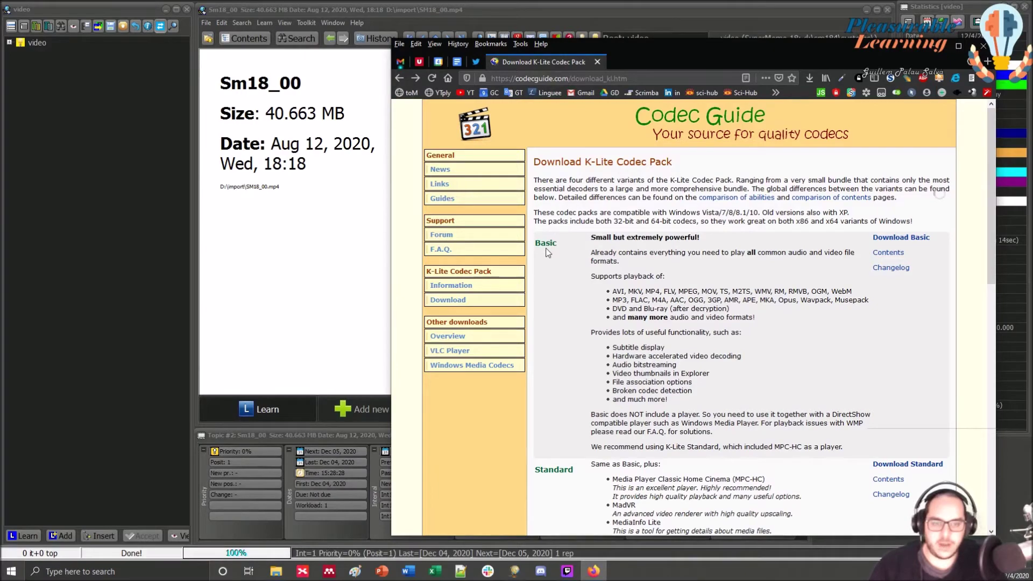
pyautogui.scroll(-9, 736, 264)
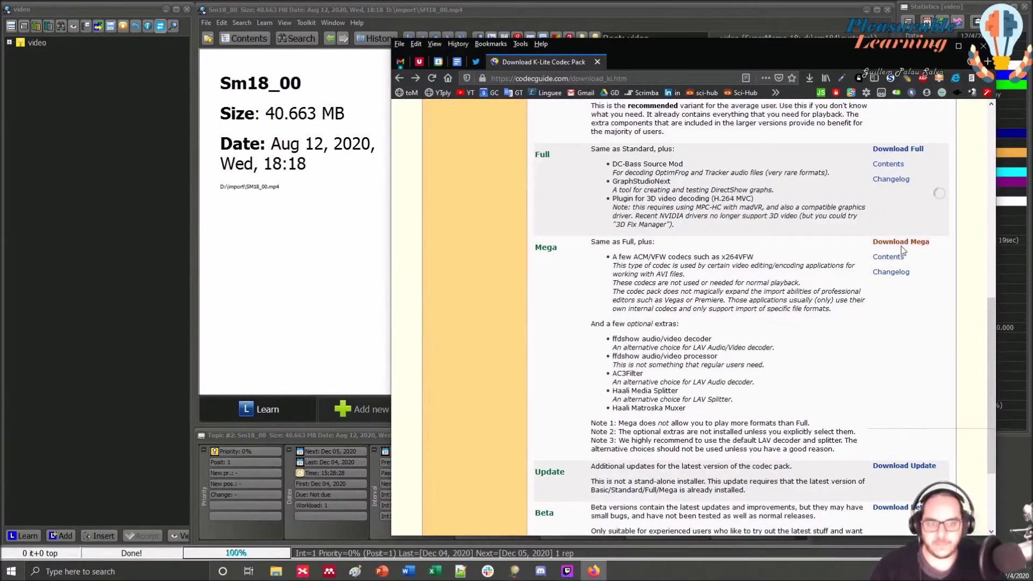
pyautogui.click(900, 242)
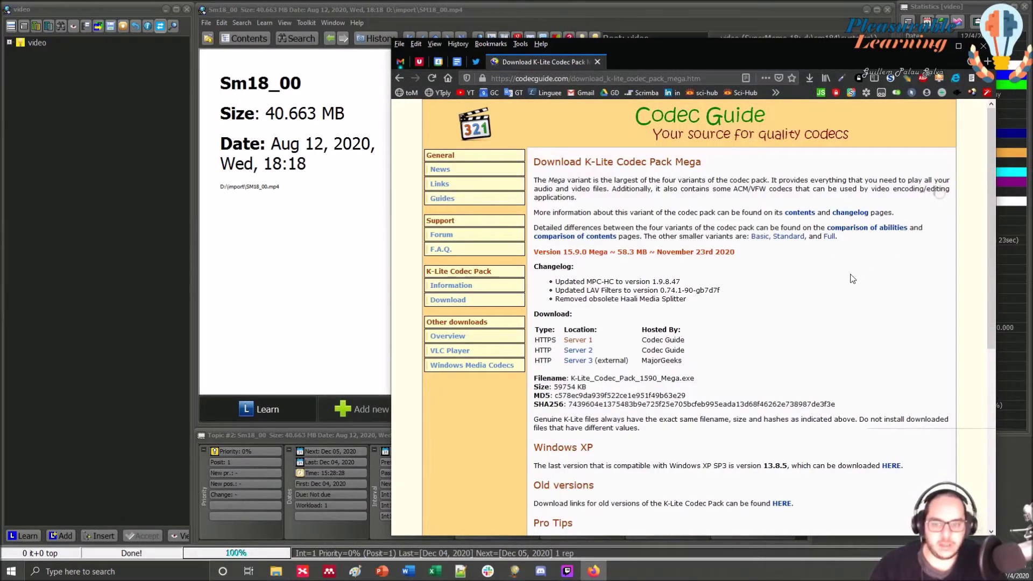
# - Download K-Lite_Codec_Pack_1590_Mega.exe from Server 1 and minimize the browser
pyautogui.scroll(-2, 770, 324)
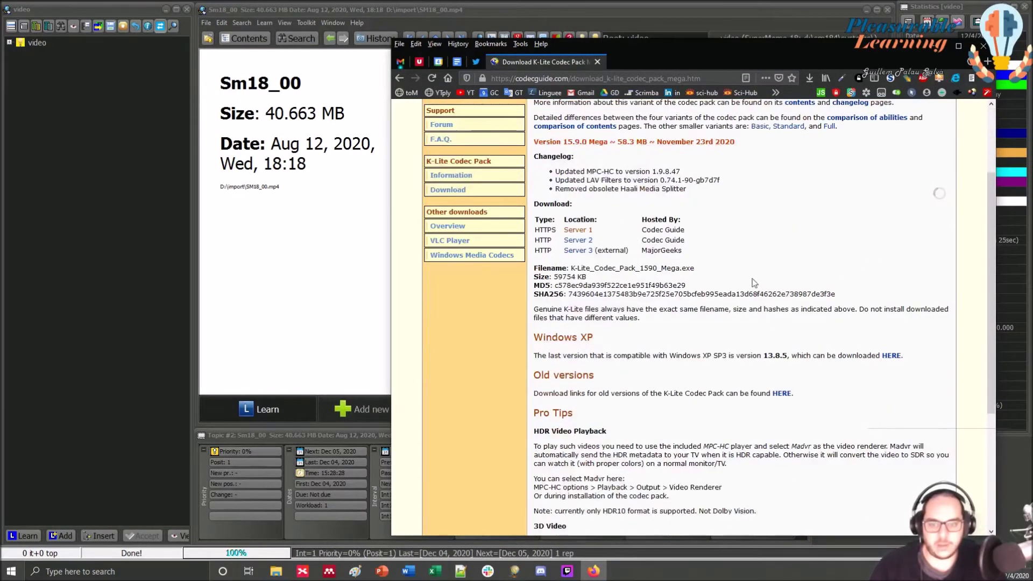
pyautogui.click(578, 231)
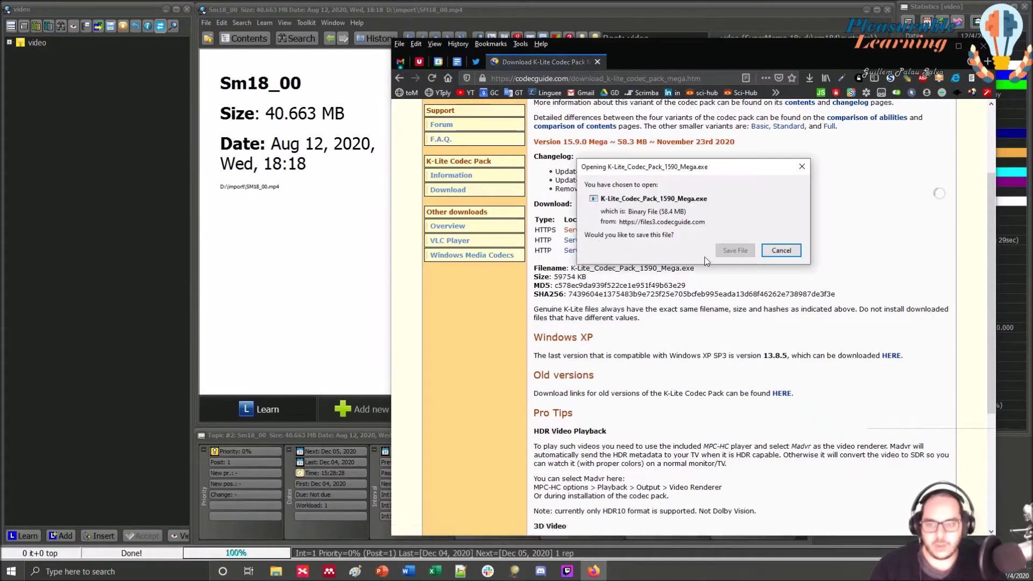
pyautogui.click(733, 250)
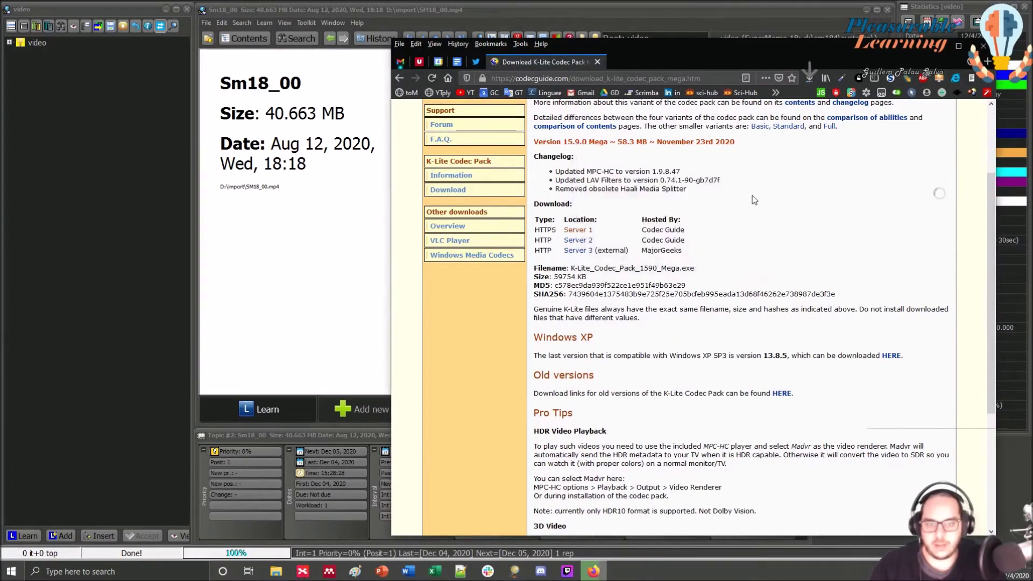
pyautogui.click(810, 79)
pyautogui.press('Escape')
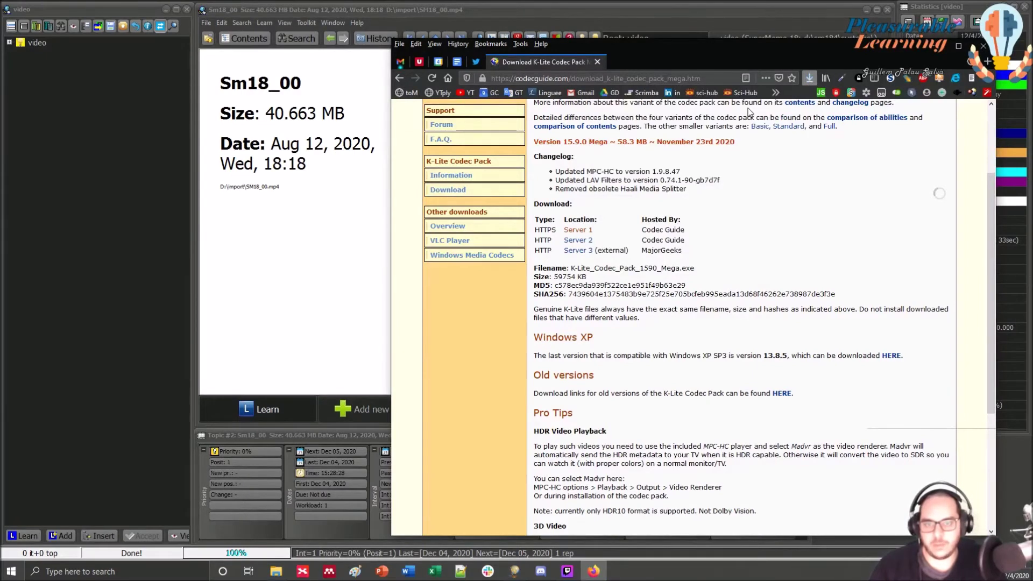
pyautogui.click(935, 49)
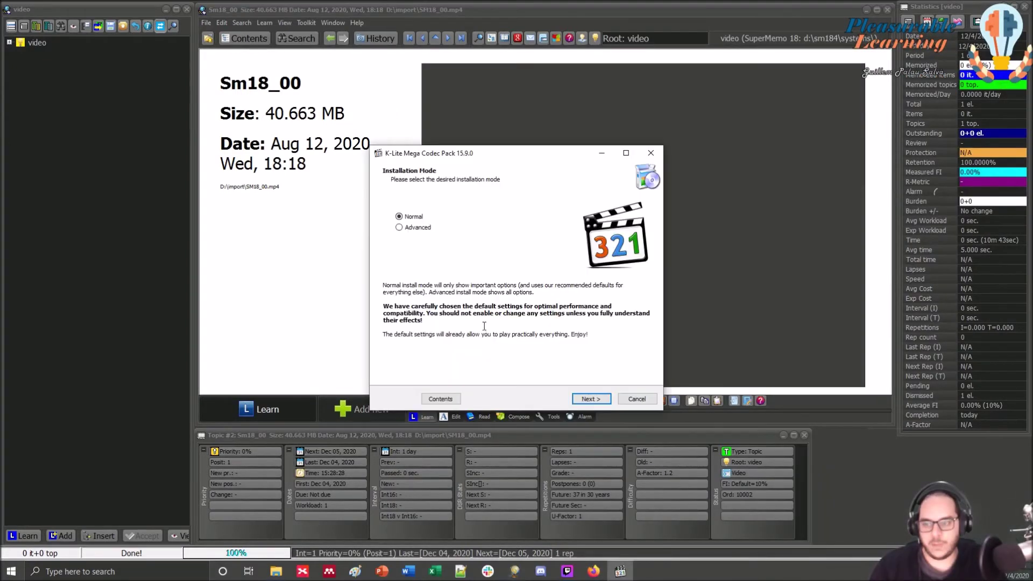
# - Choose the Advanced installation mode, set VLC Media Player as the preferred video player, and continue to the destination settings
pyautogui.click(416, 228)
pyautogui.click(591, 398)
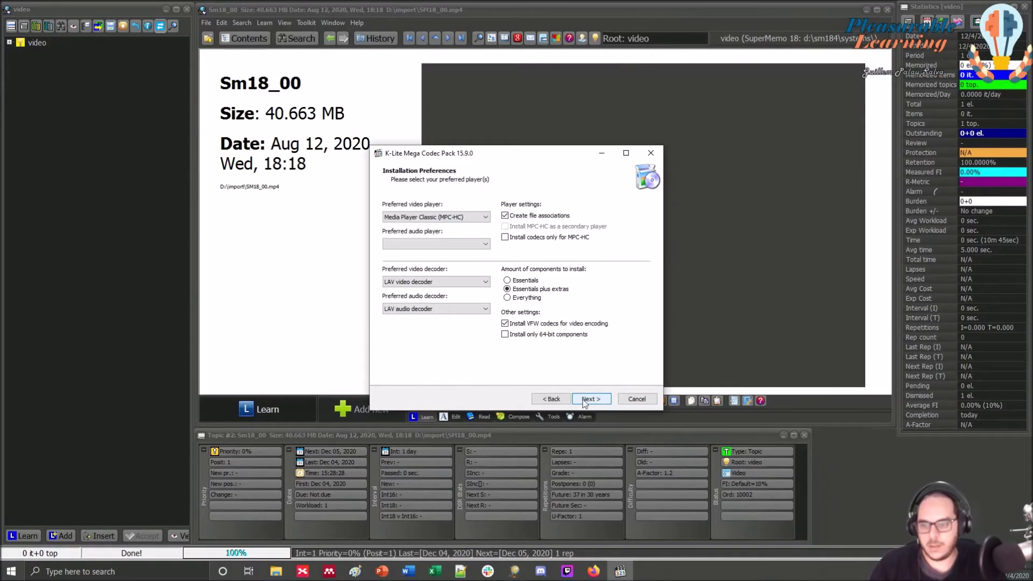
pyautogui.click(442, 218)
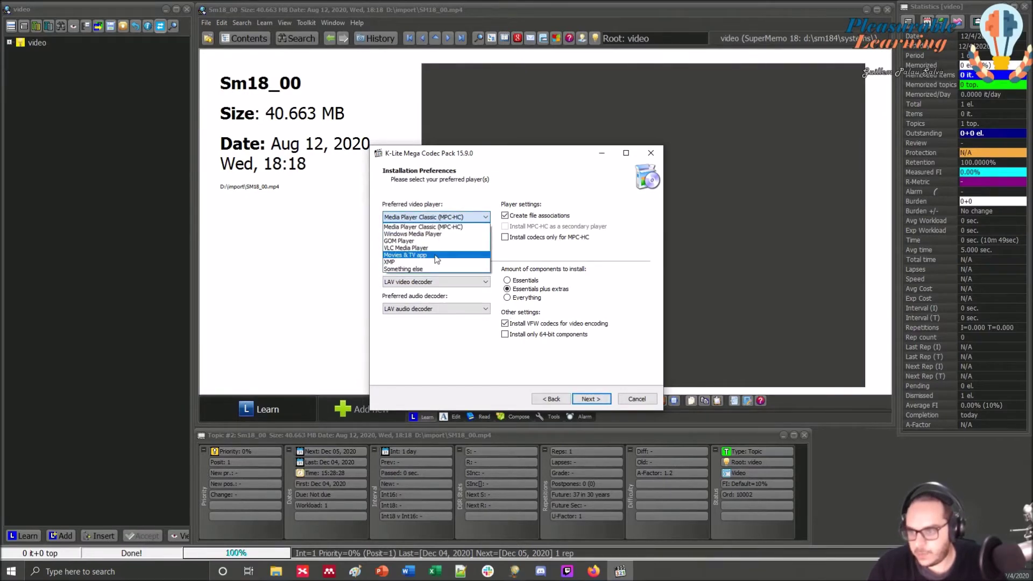
pyautogui.click(434, 247)
pyautogui.click(433, 244)
pyautogui.click(438, 285)
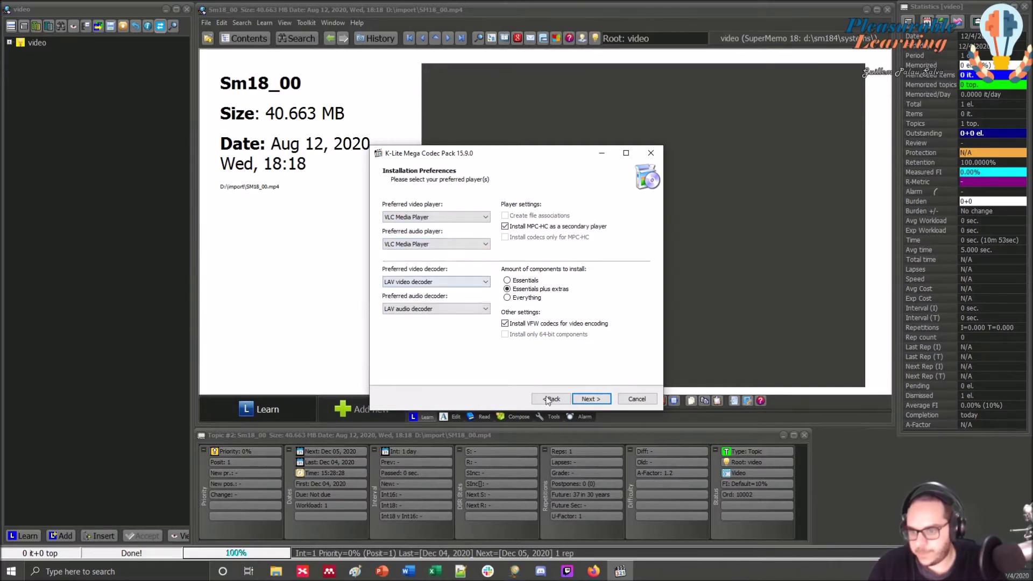
pyautogui.click(586, 400)
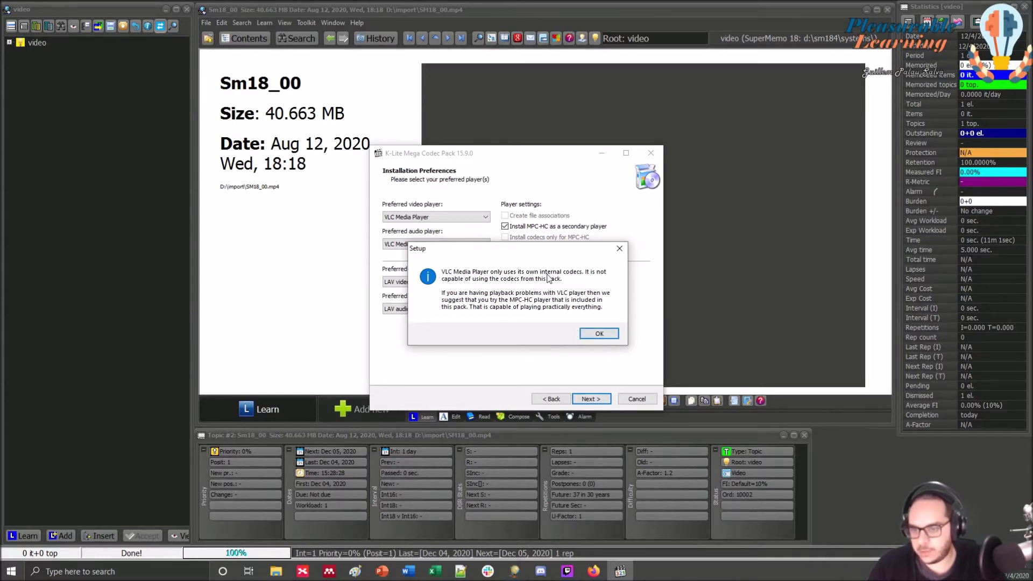
pyautogui.click(598, 333)
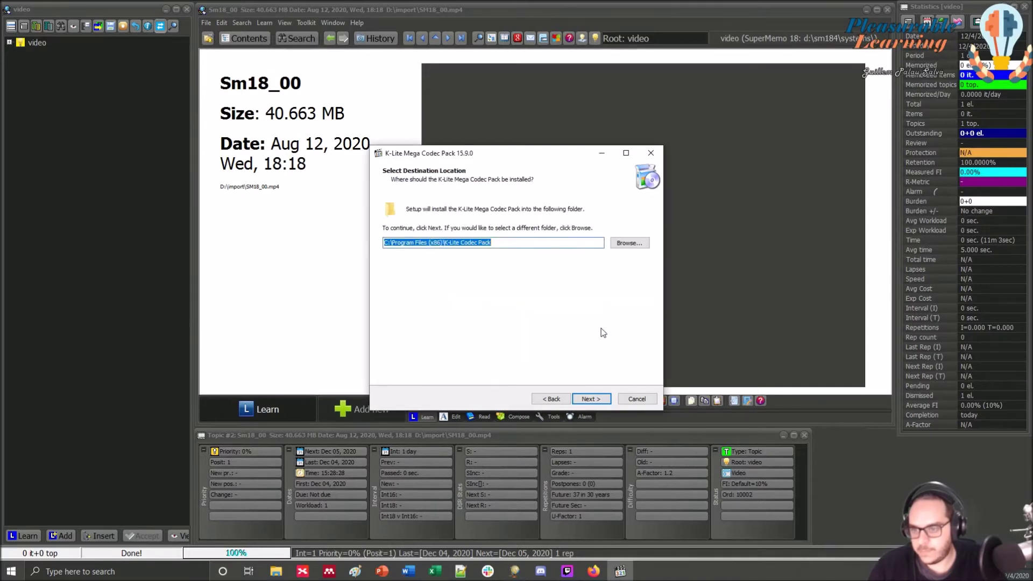
# - Accept the default destination and Start Menu folders, selecting the component profile "Profile 5: Standard playback and encoding"
pyautogui.click(585, 401)
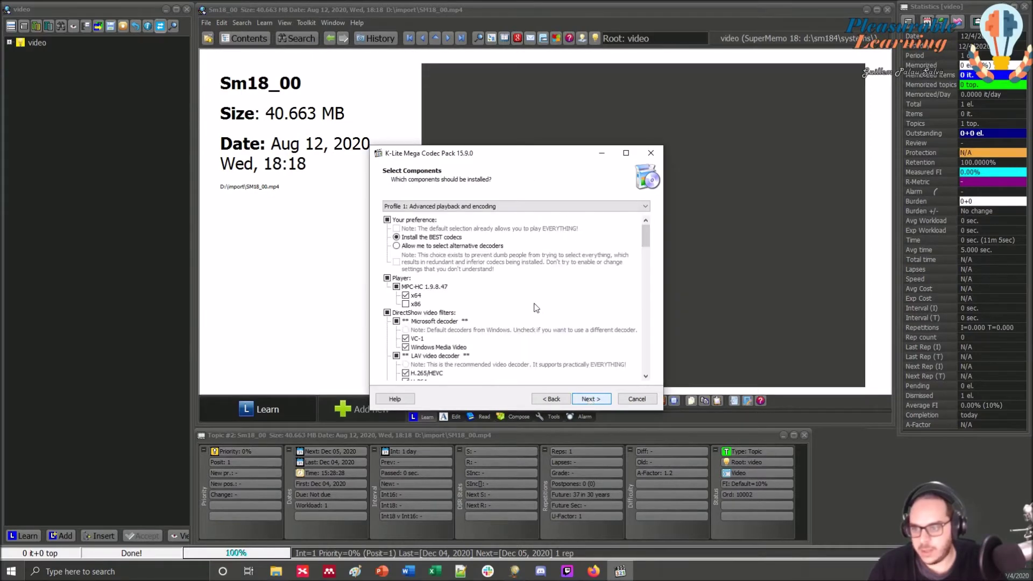
pyautogui.press('Down')
pyautogui.press('Down')
pyautogui.press('Down')
pyautogui.press('Down')
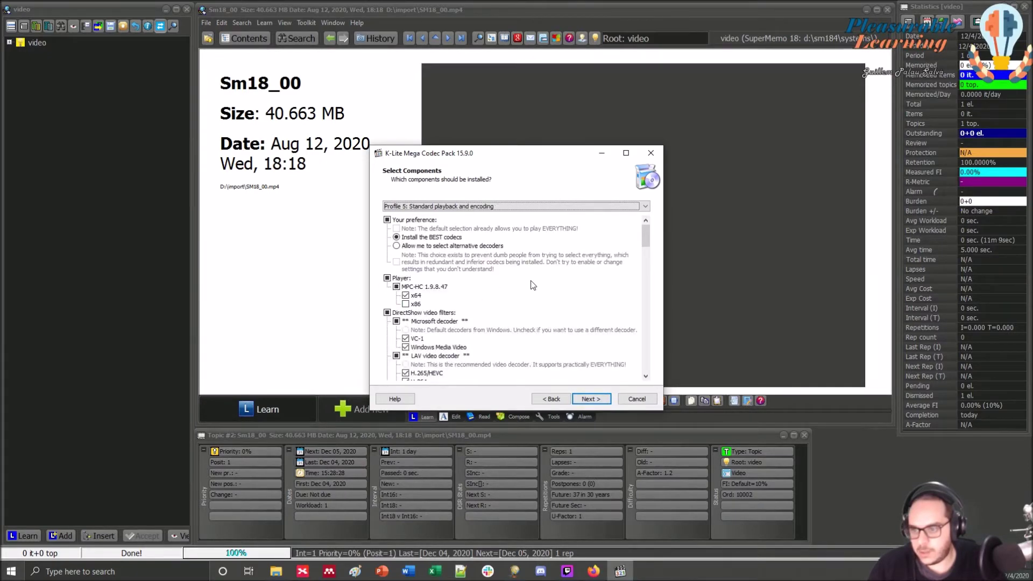
pyautogui.moveTo(645, 236); pyautogui.dragTo(654, 362)
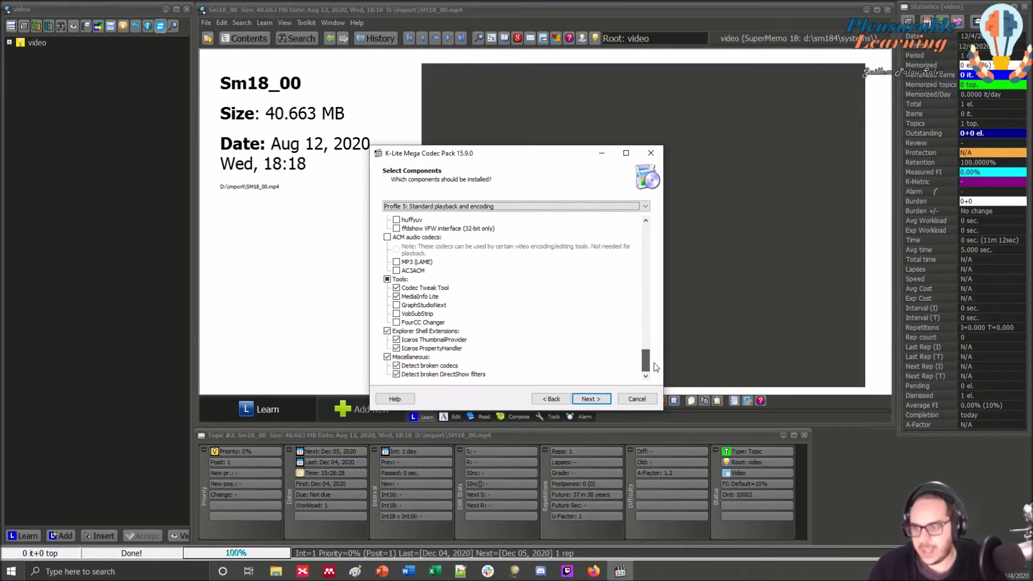
pyautogui.click(582, 400)
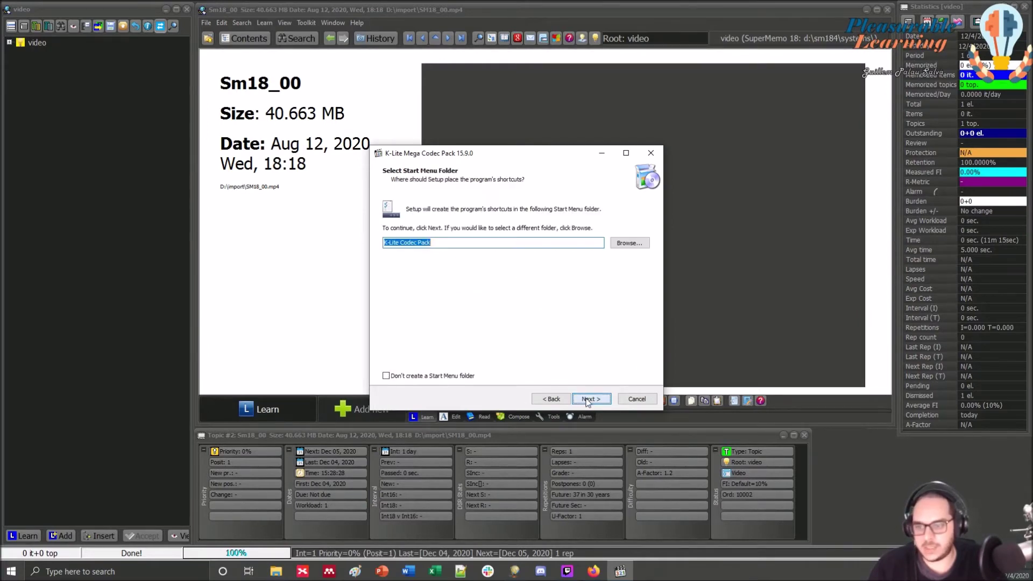
pyautogui.click(586, 400)
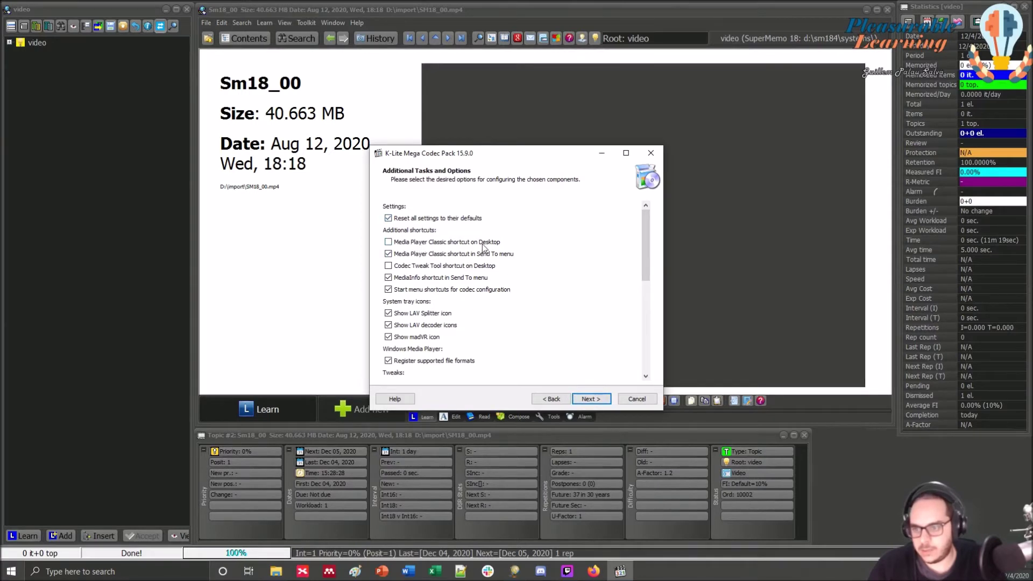
# - Disable the Media Player Classic and MediaInfo shortcuts in the Send To menu and continue to the MPC-HC configuration
pyautogui.click(388, 255)
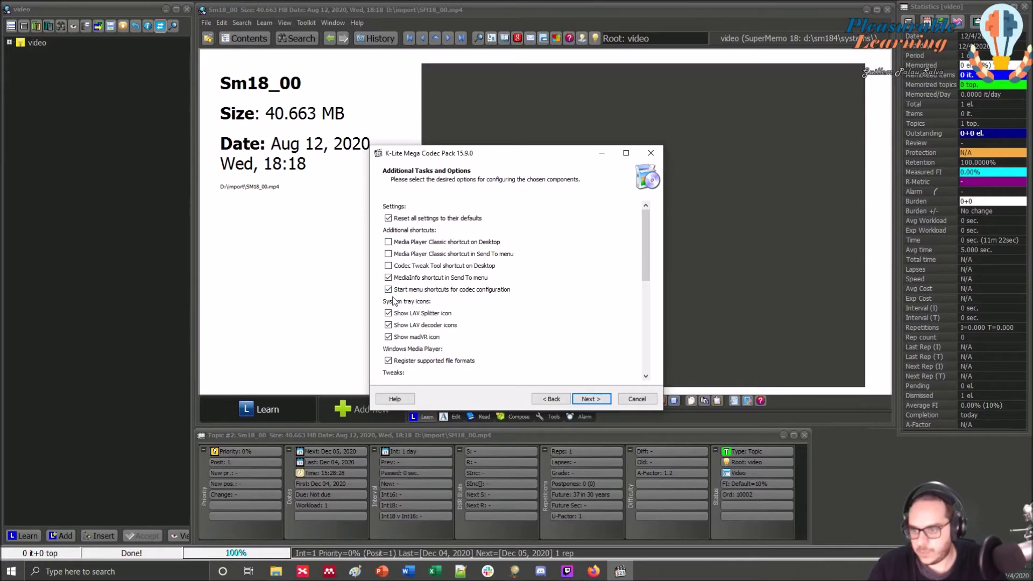
pyautogui.click(387, 278)
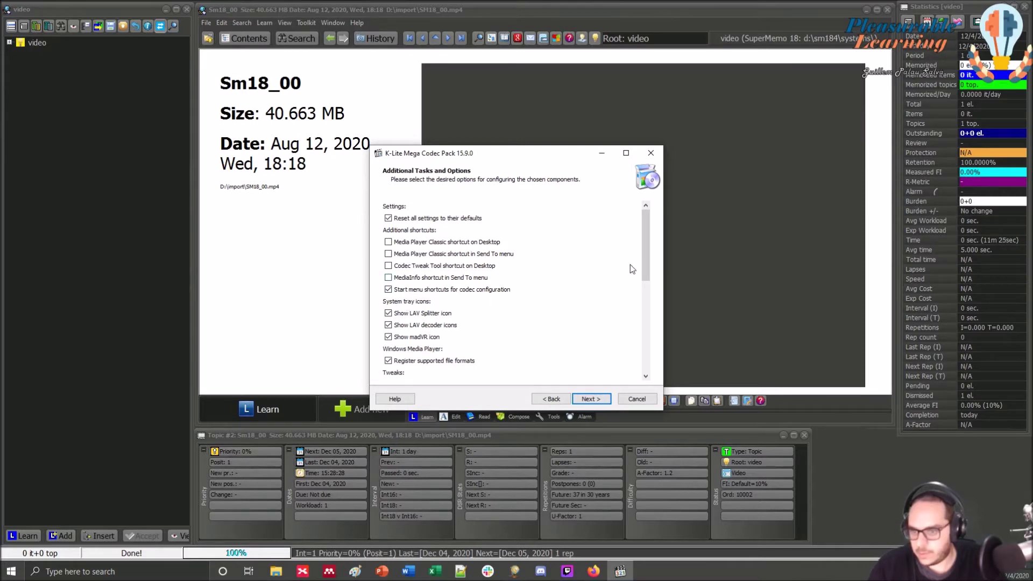
pyautogui.moveTo(647, 256); pyautogui.dragTo(645, 358)
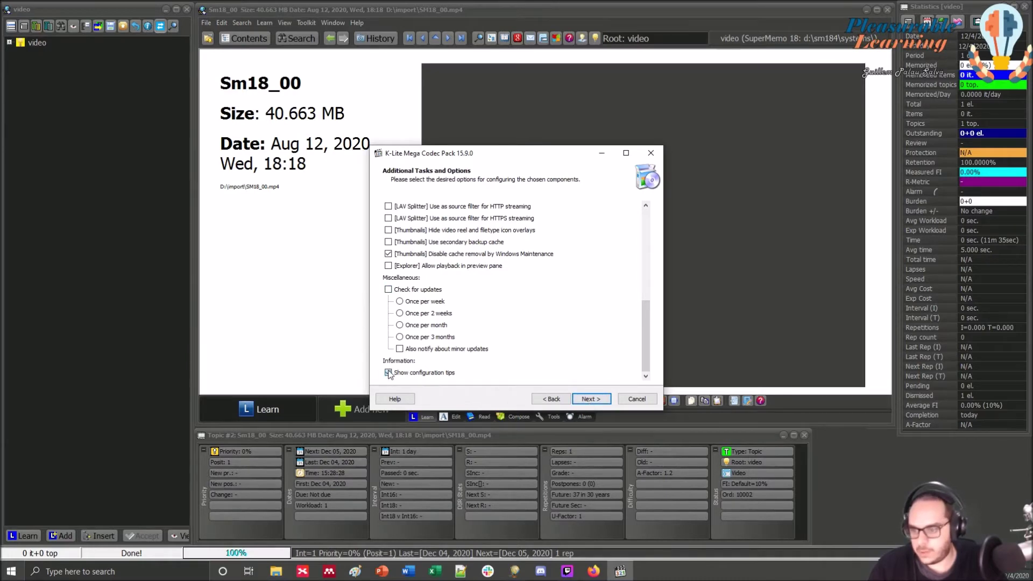
pyautogui.click(590, 399)
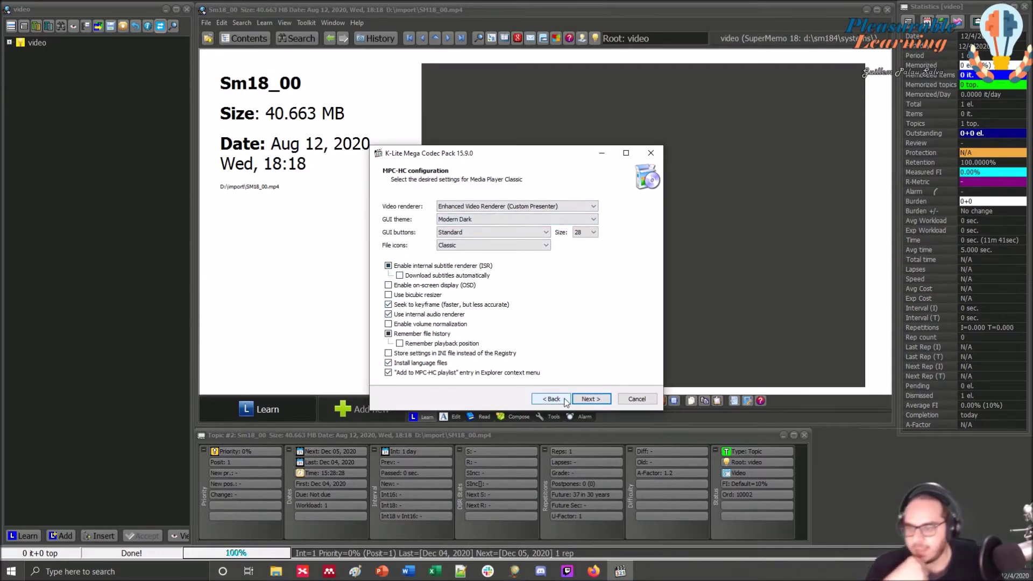
# - Accept the MPC-HC, file association and audio defaults, keeping software decoding as the hardware acceleration setting
pyautogui.click(591, 399)
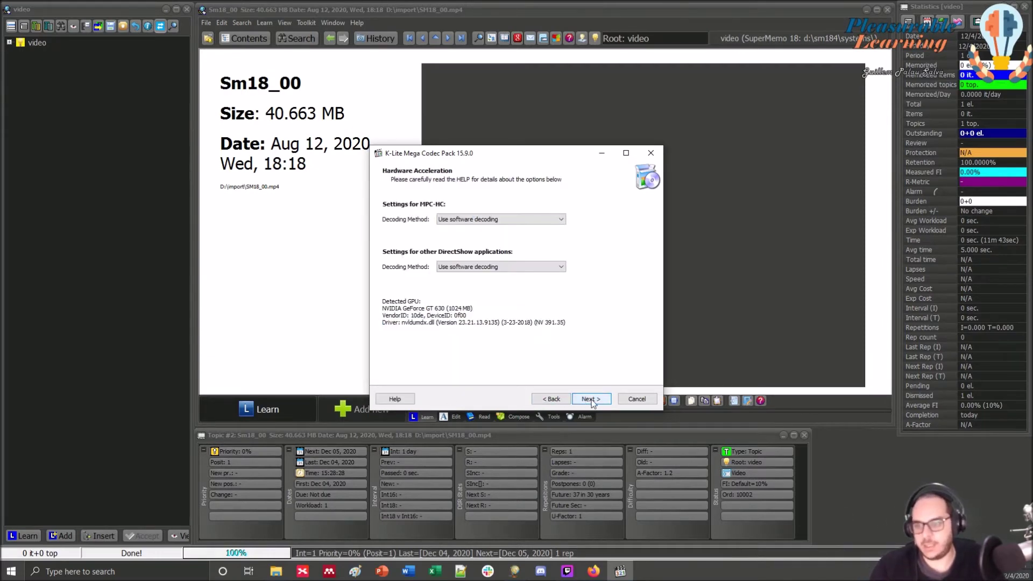
pyautogui.click(555, 224)
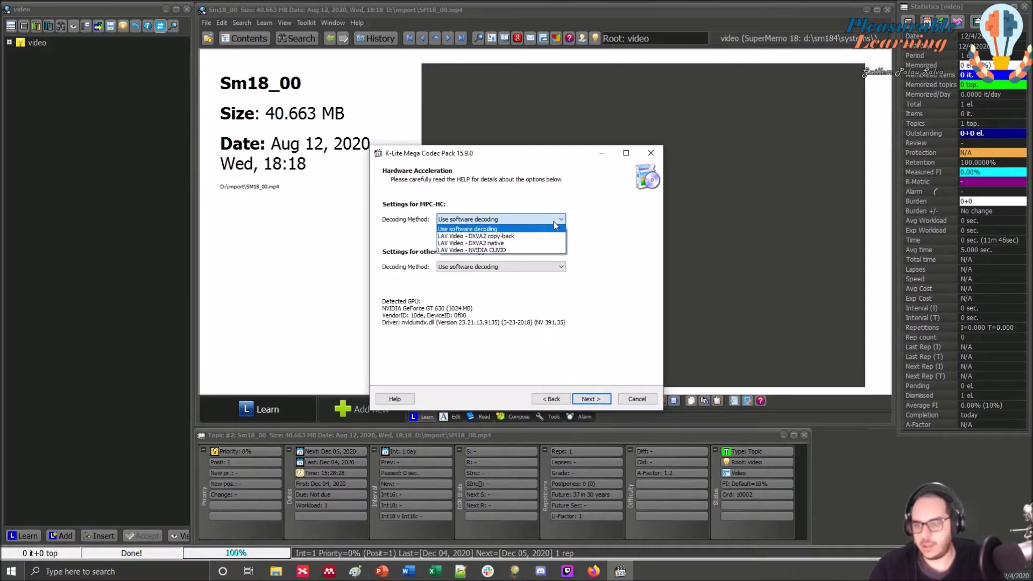
pyautogui.click(556, 225)
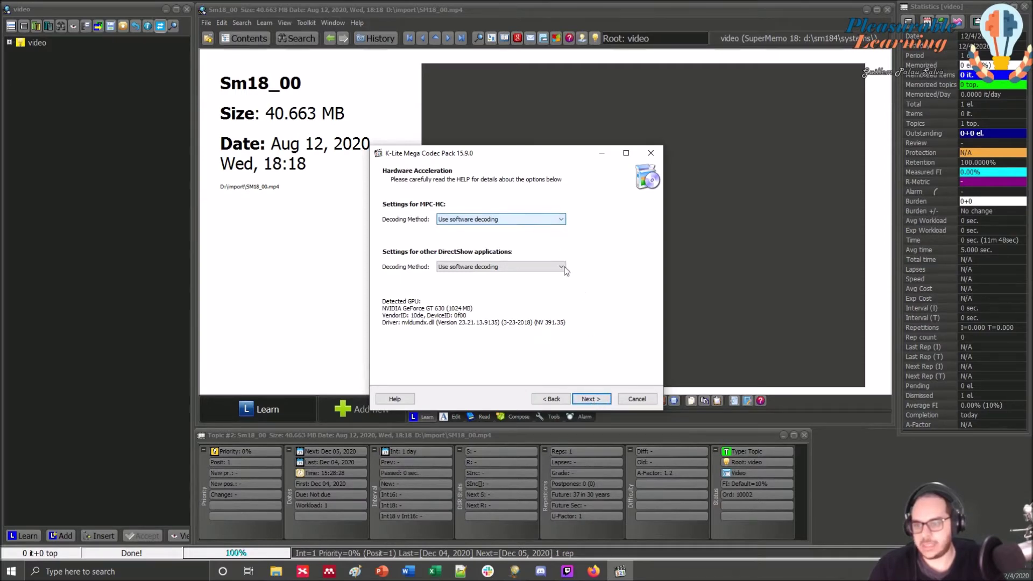
pyautogui.click(590, 399)
pyautogui.click(590, 400)
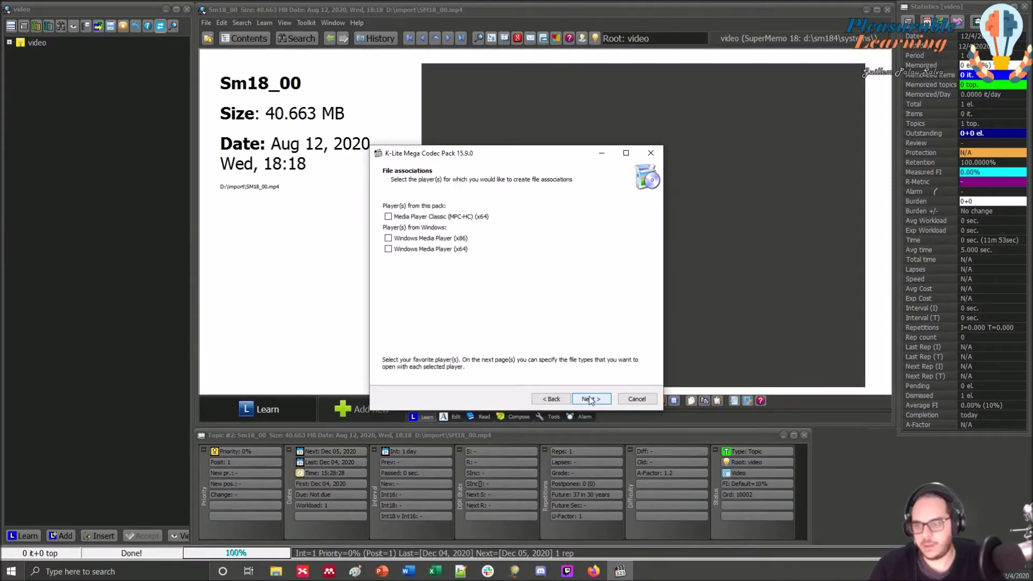
pyautogui.click(590, 399)
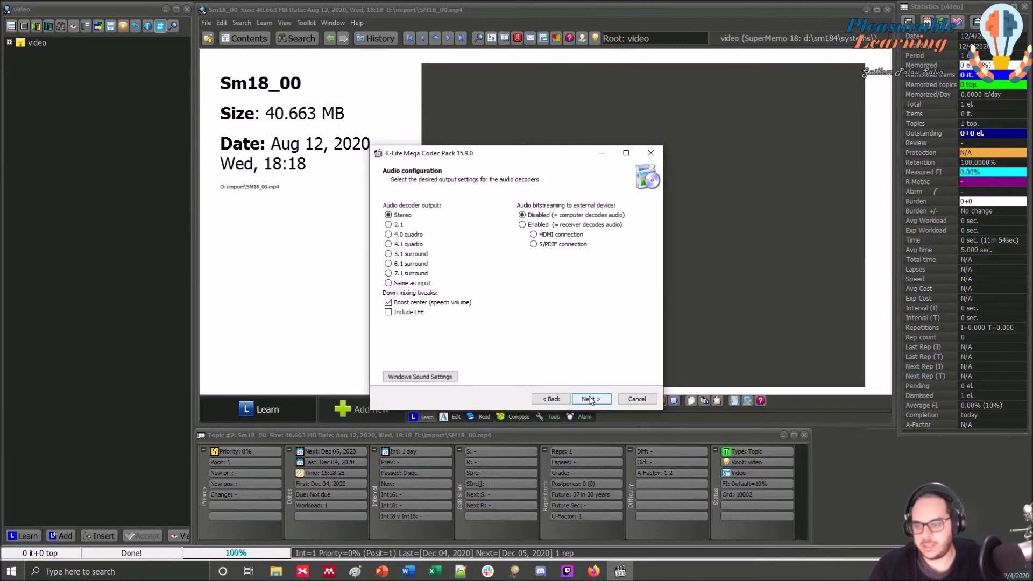
pyautogui.click(590, 399)
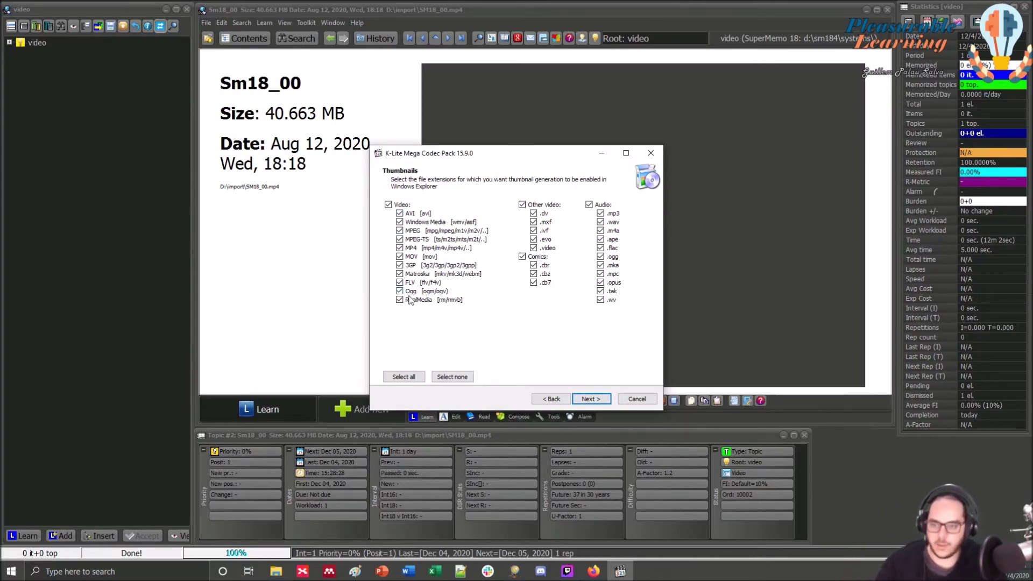
# - Keep all thumbnail file types enabled, install the K-Lite Mega Codec Pack, and close the finished setup
pyautogui.click(594, 403)
pyautogui.click(594, 402)
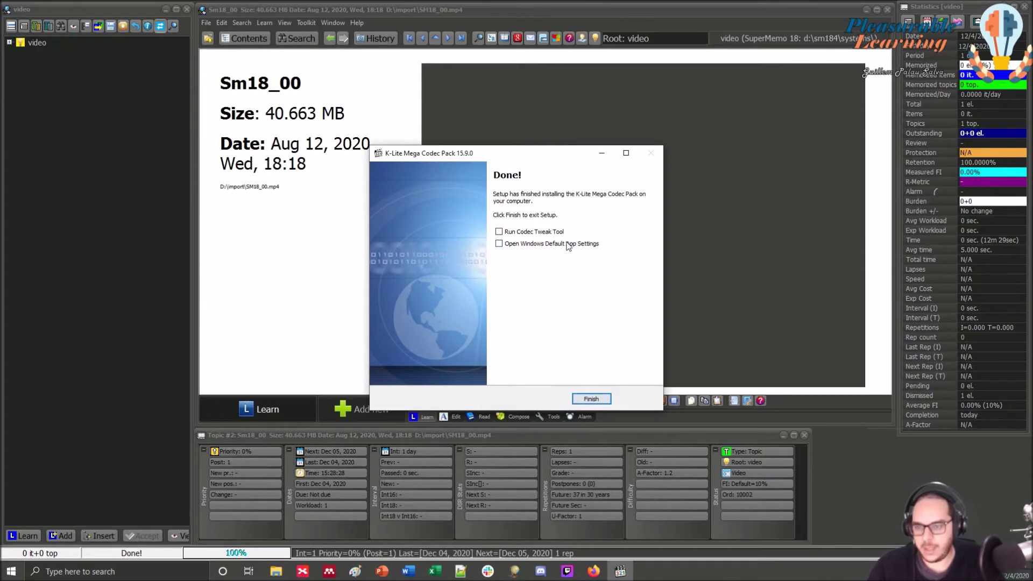
pyautogui.click(586, 398)
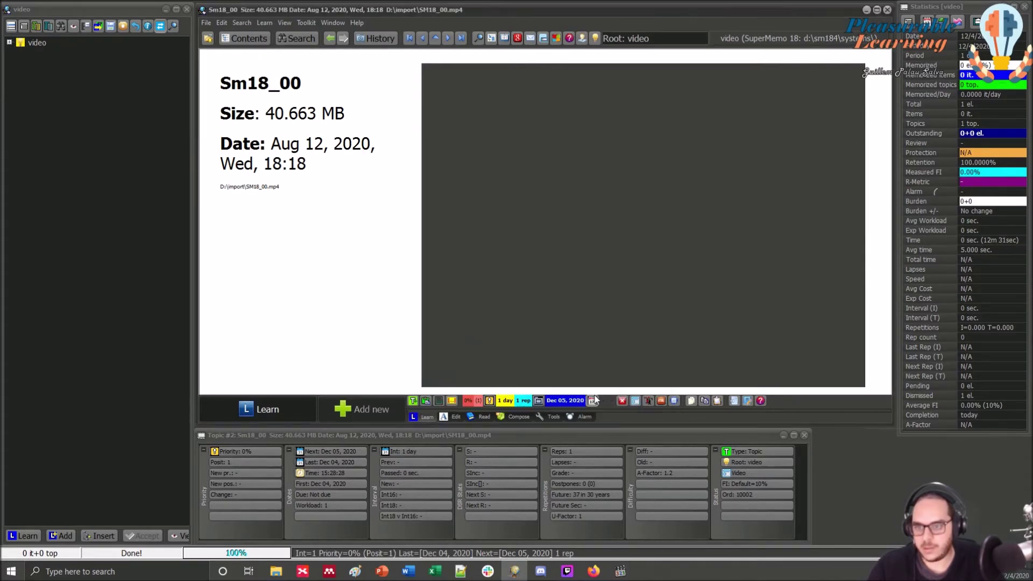
# - Expand the video collection's import branch in the contents tree and open the Sm18_00 topic
pyautogui.click(713, 109)
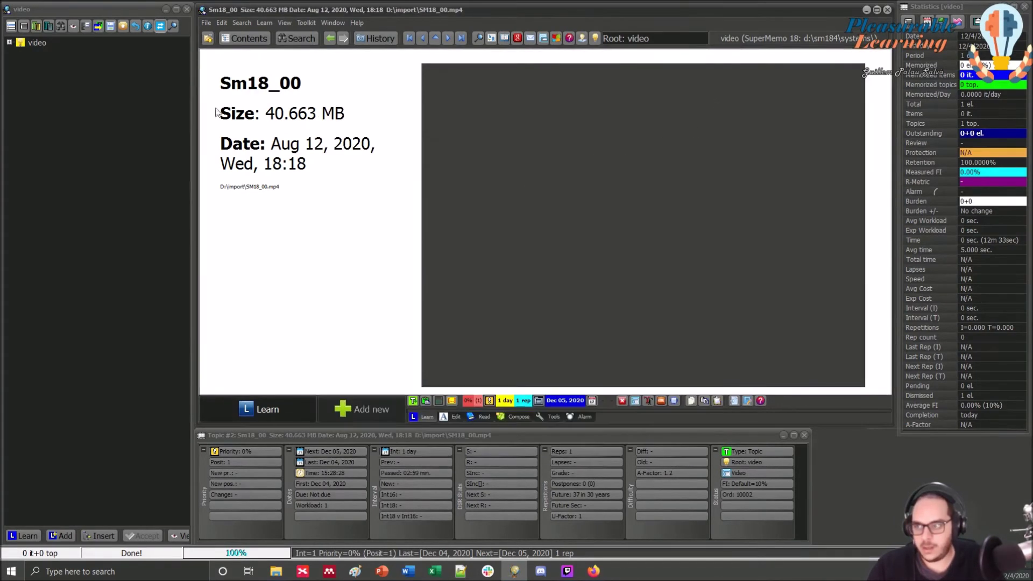
pyautogui.doubleClick(29, 46)
pyautogui.doubleClick(40, 57)
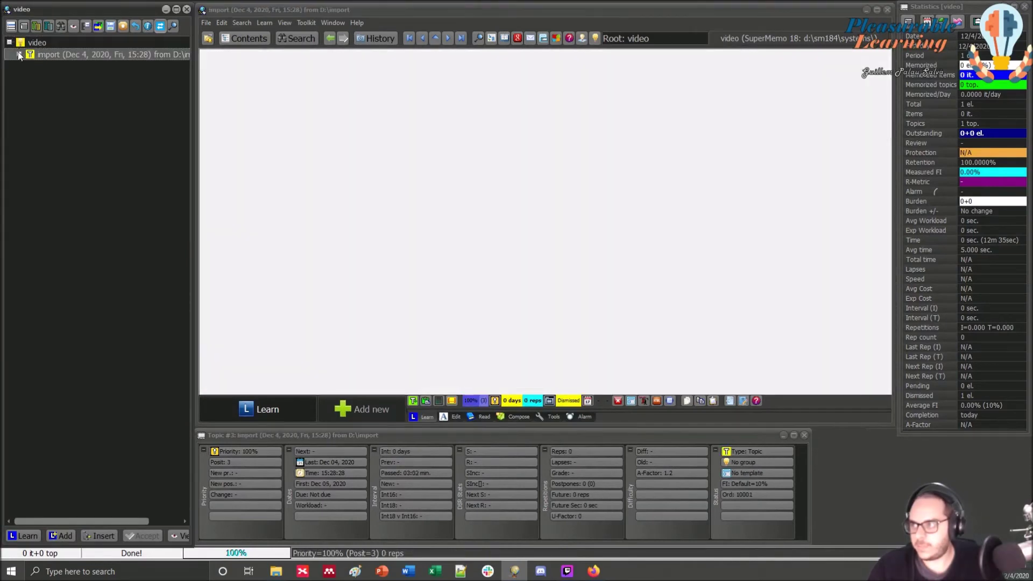
pyautogui.click(45, 63)
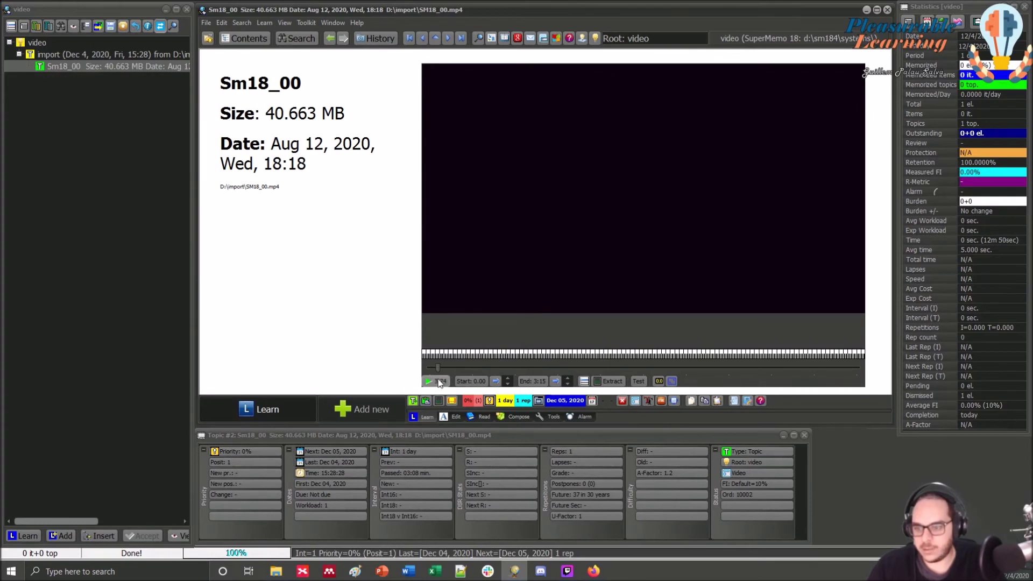
# - Mark start and end points in the Sm18_00 video and extract the 3.48-3.90 clip as a child topic
pyautogui.click(487, 379)
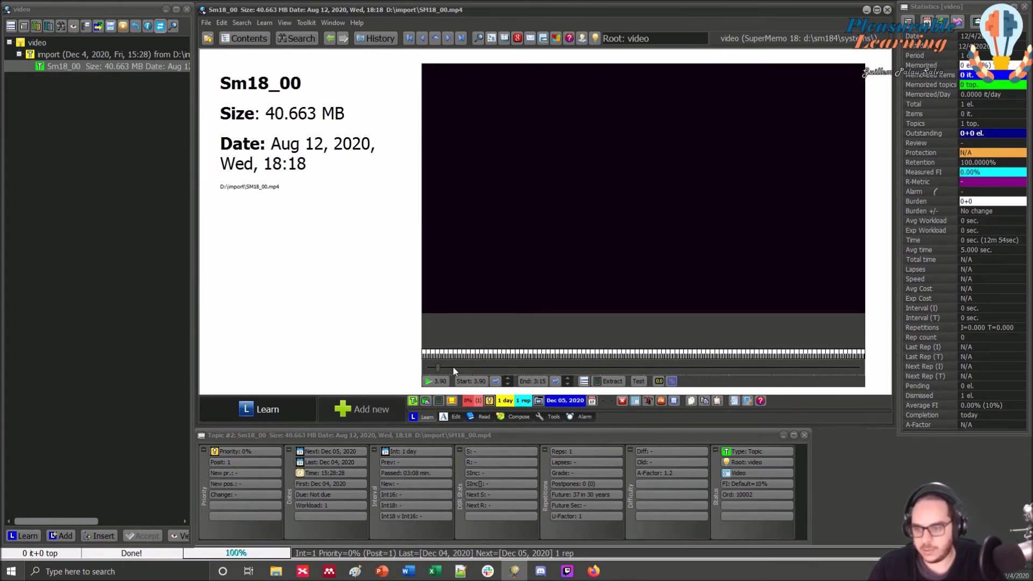
pyautogui.moveTo(455, 368); pyautogui.dragTo(460, 368)
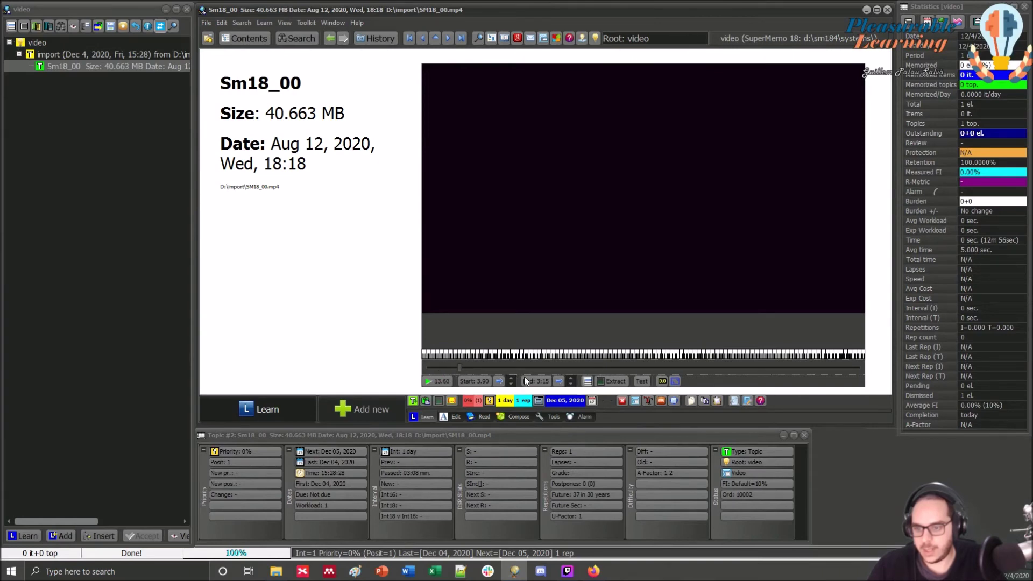
pyautogui.click(557, 383)
pyautogui.click(441, 381)
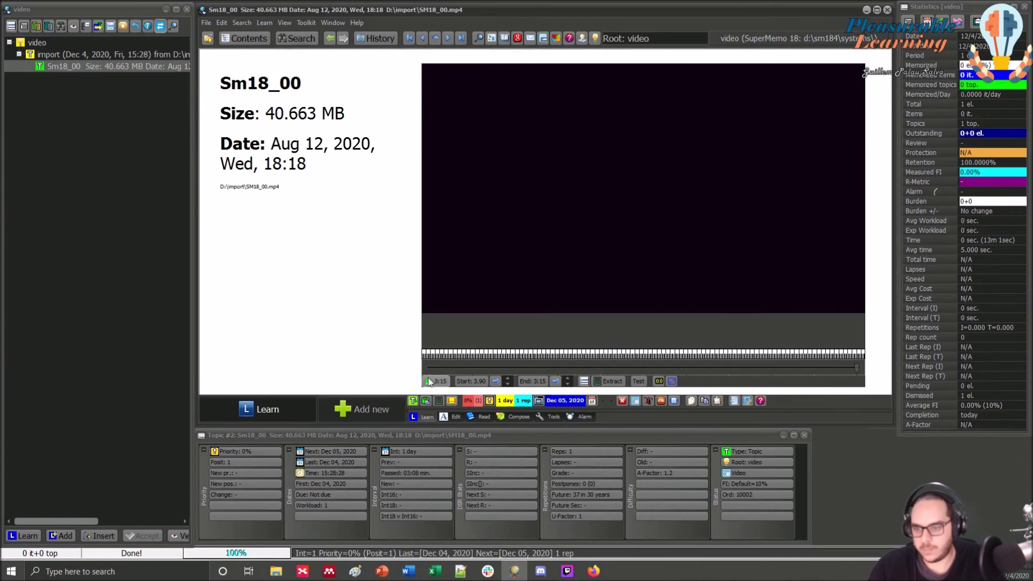
pyautogui.click(537, 382)
pyautogui.click(610, 380)
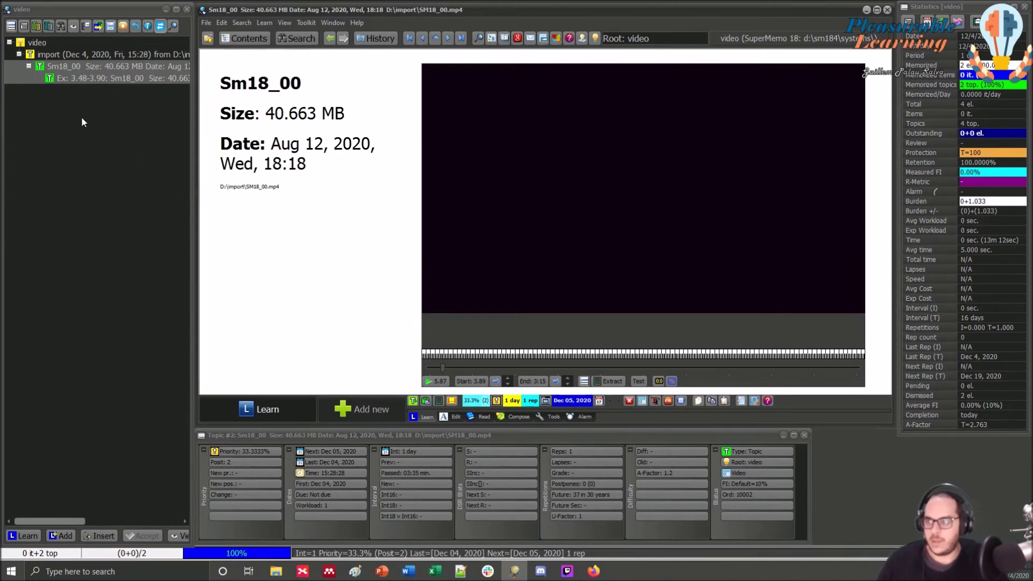
# - Open the 3.48-3.90 extract and its parent Sm18_00 topic to compare their appearance and templates, then stop the parent's playback
pyautogui.click(66, 78)
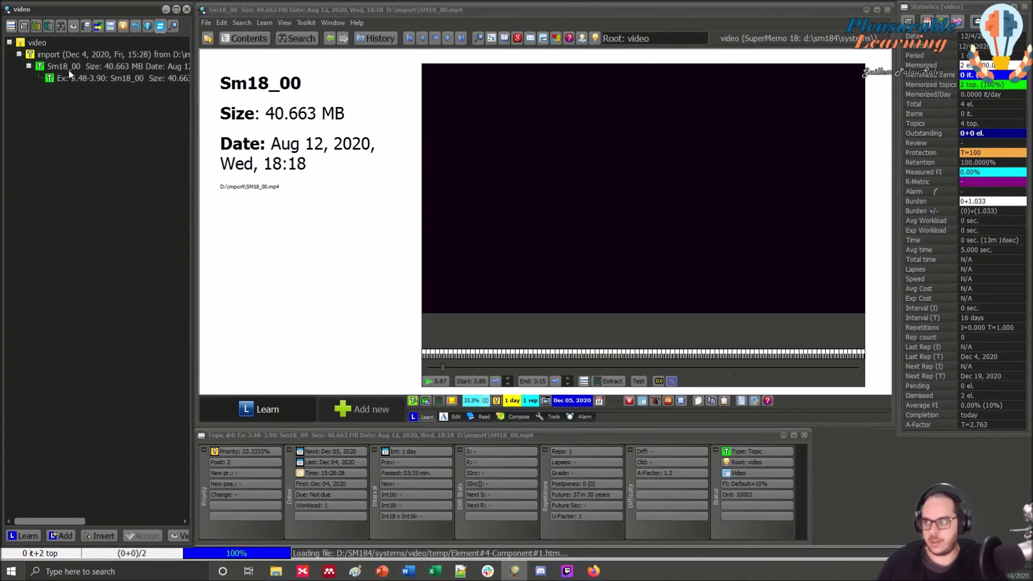
pyautogui.click(69, 70)
pyautogui.click(89, 79)
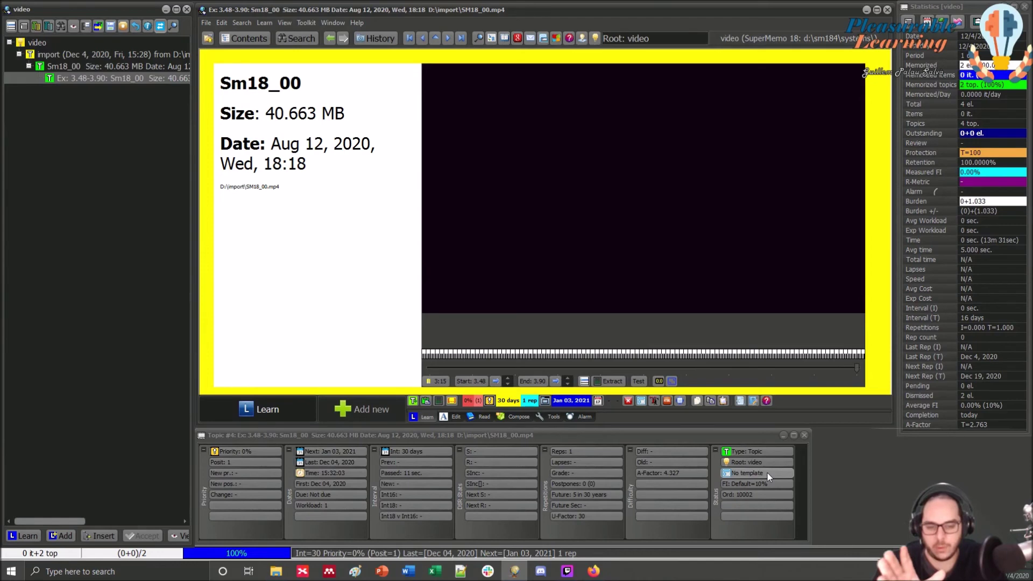
pyautogui.click(60, 66)
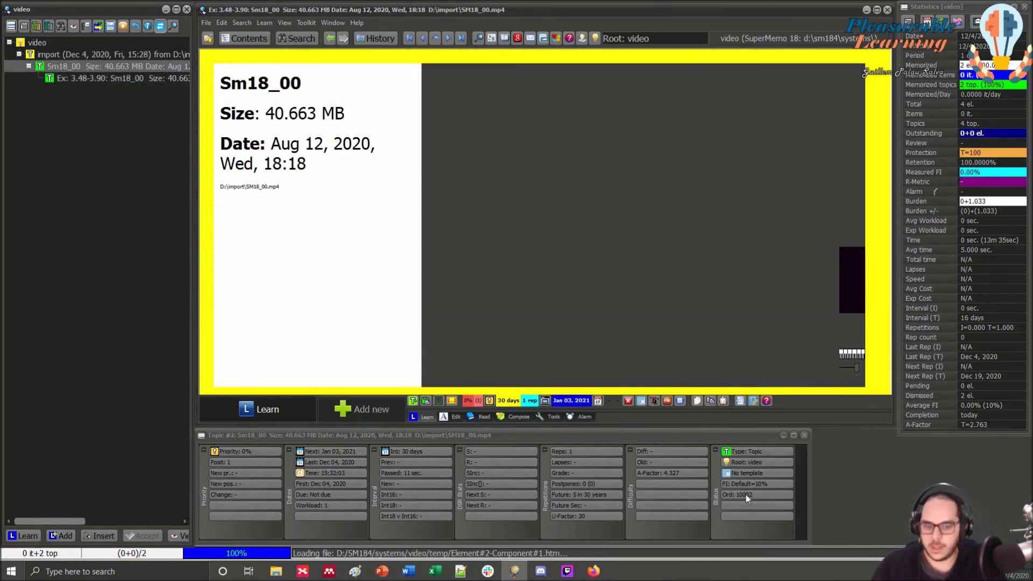
pyautogui.click(429, 383)
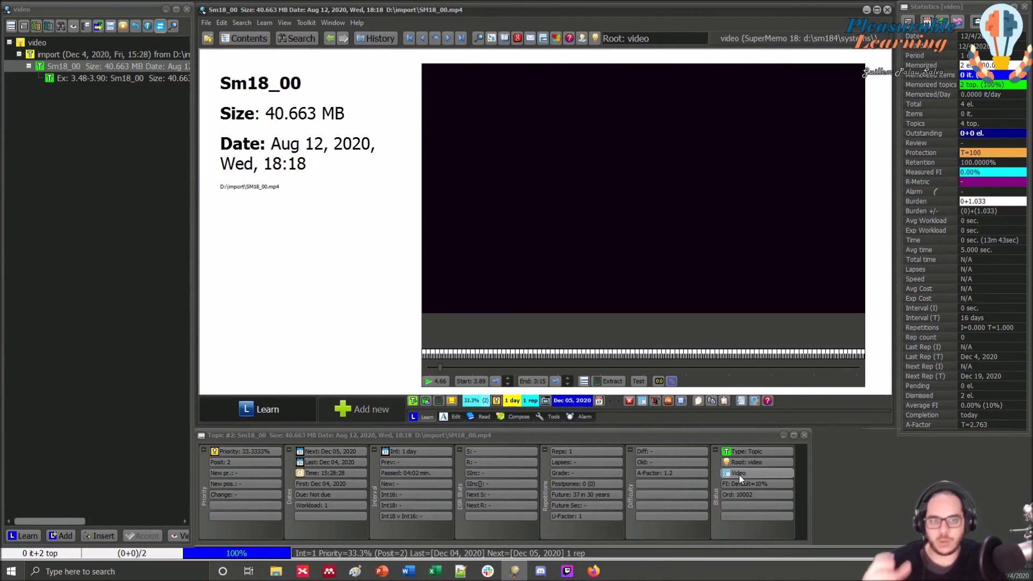
# - Set the background color of the Sm18_00 topic to the bright yellow basic color
pyautogui.rightClick(206, 198)
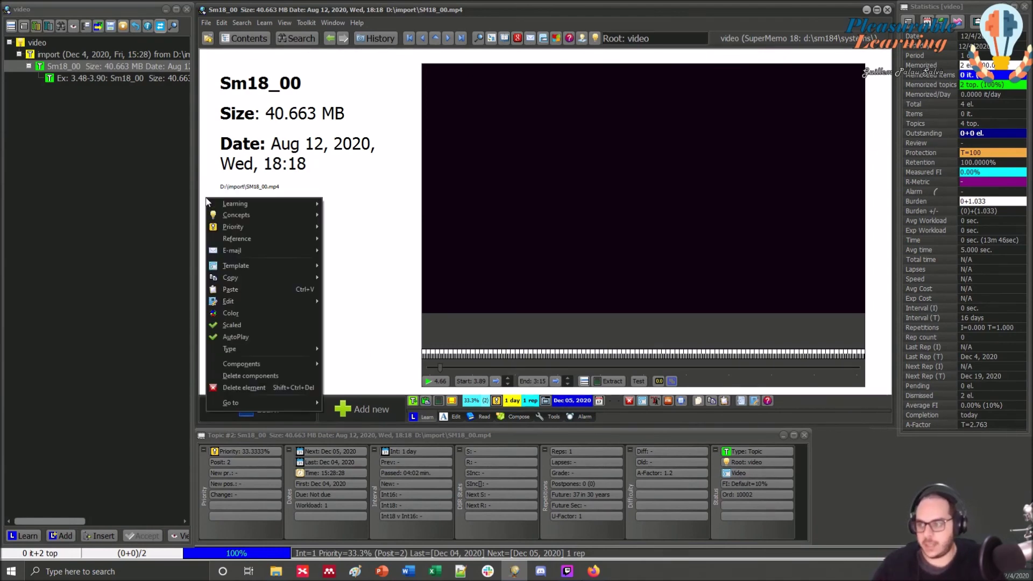
pyautogui.click(272, 312)
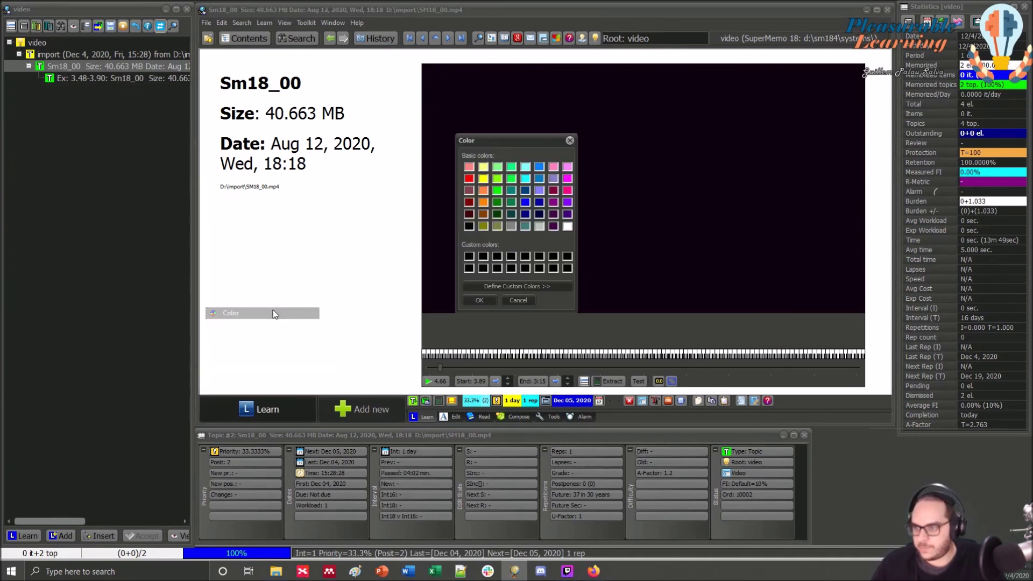
pyautogui.click(482, 180)
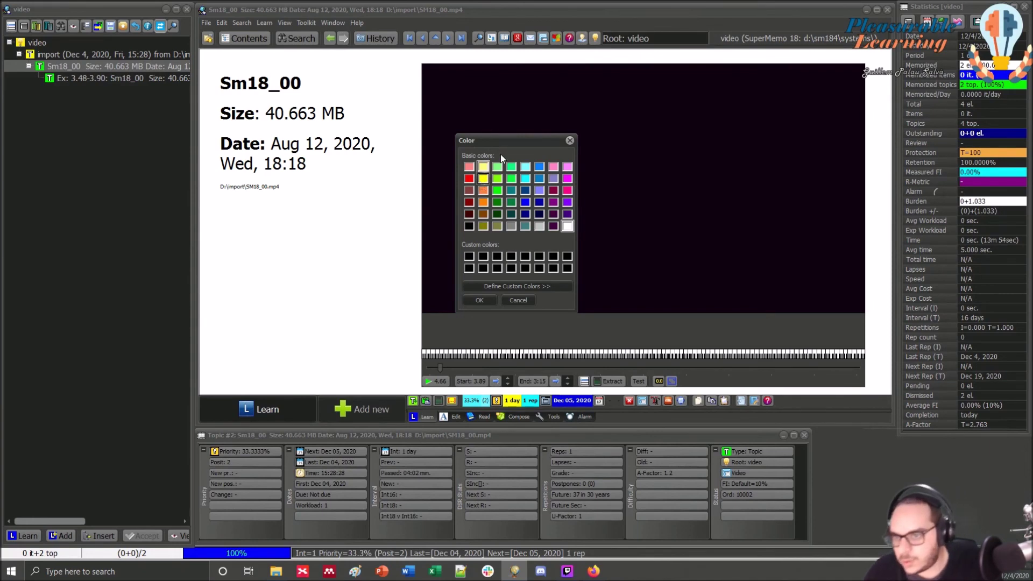
pyautogui.click(479, 300)
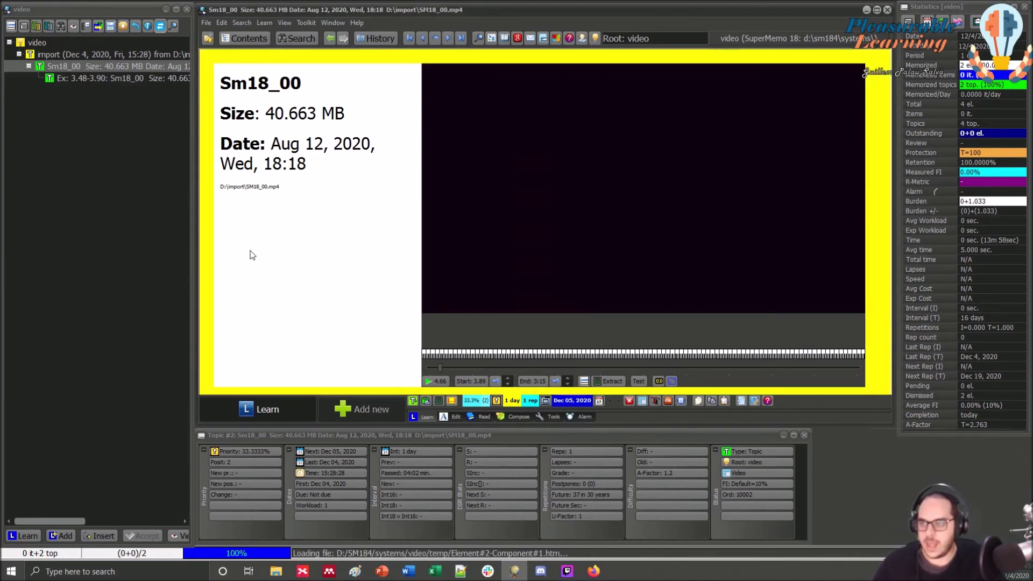
# - Save the Sm18_00 topic as a template named "video" and open the 3.48-3.90 extract to check its appearance
pyautogui.rightClick(205, 205)
pyautogui.moveTo(275, 269)
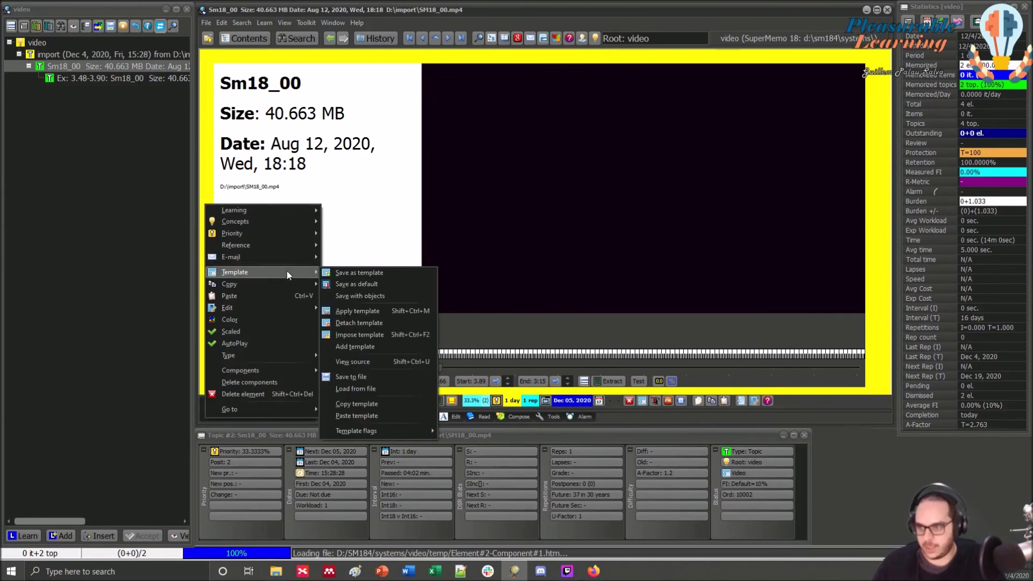
pyautogui.click(327, 272)
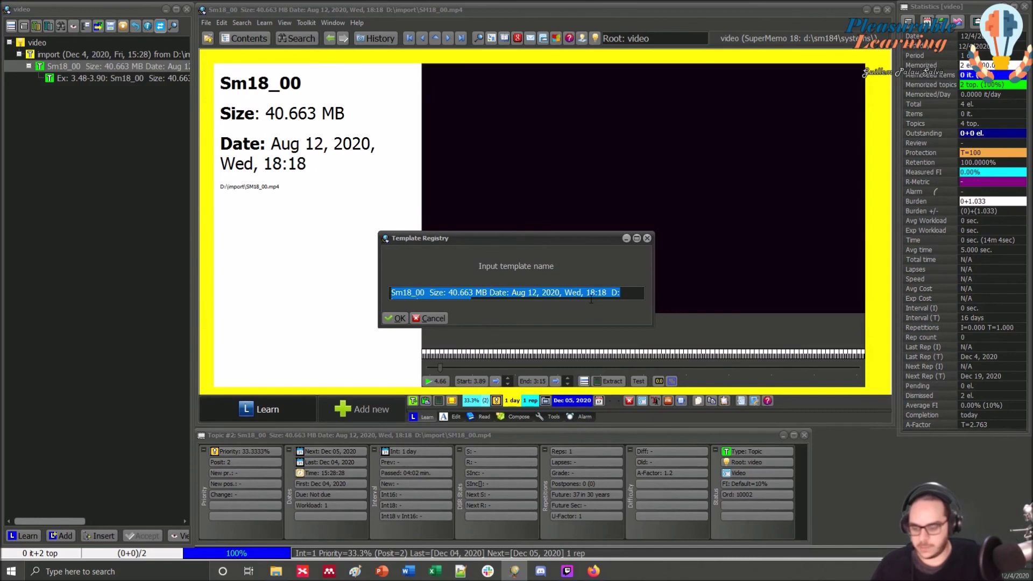
pyautogui.write('video')
pyautogui.press('Return')
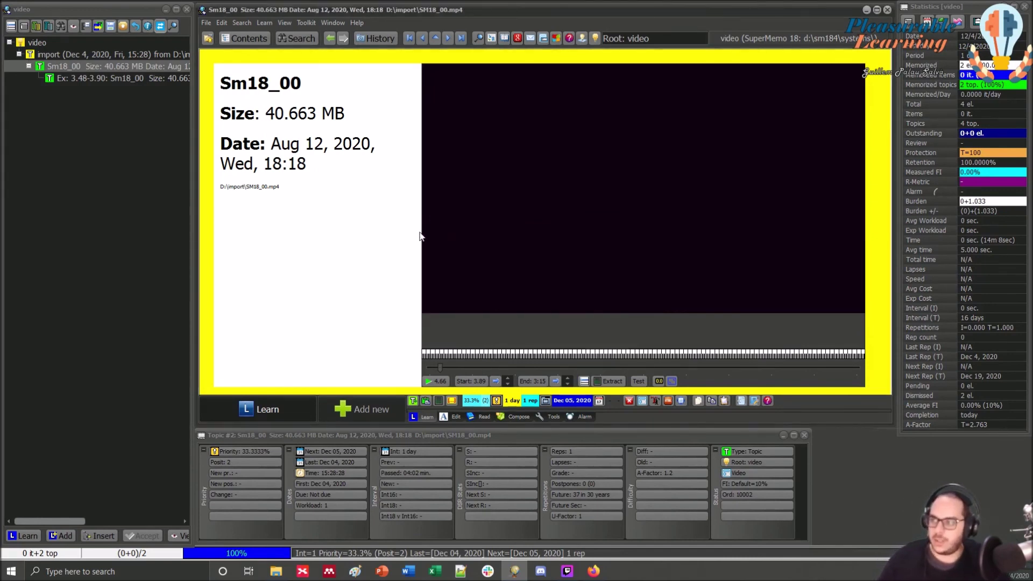
pyautogui.click(70, 78)
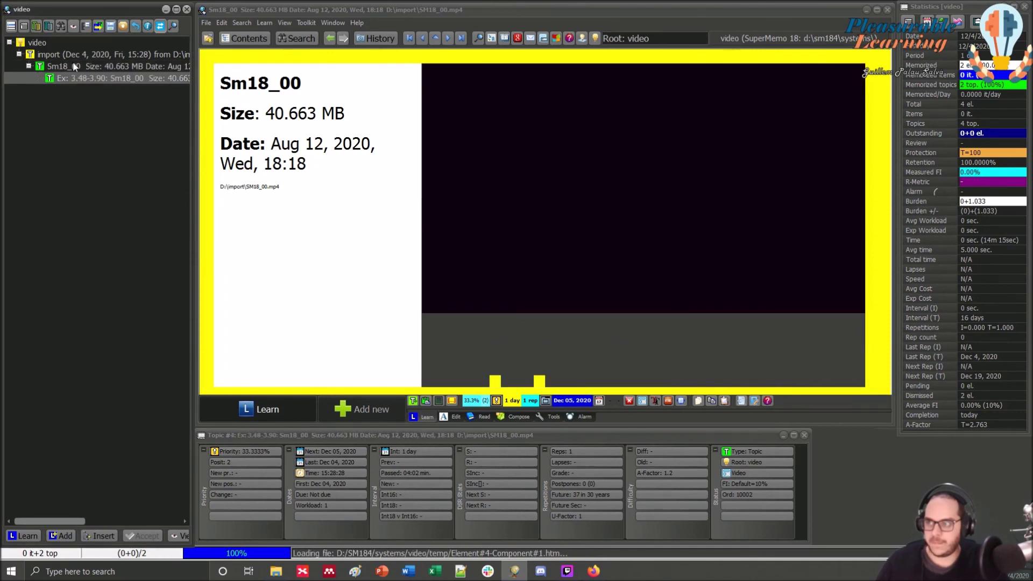